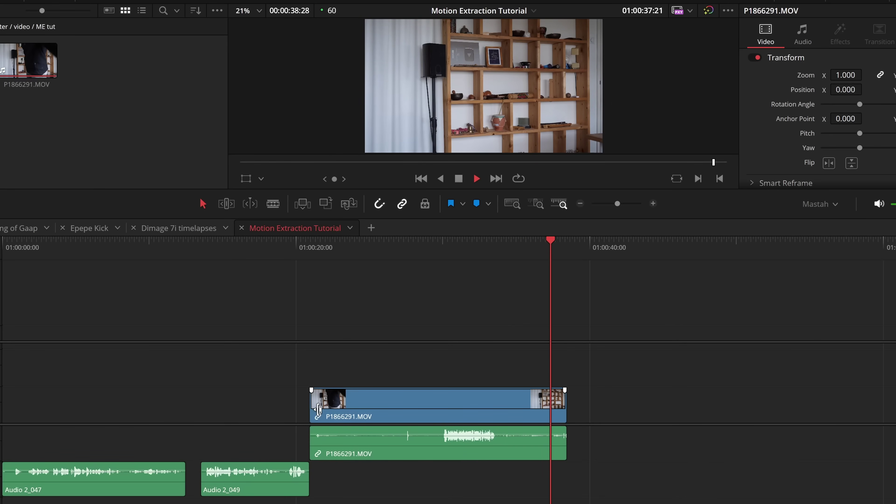
With Linked Selection off, duplicate only P1866291.MOV's video onto track V2
{"action": "key", "text": "space"}
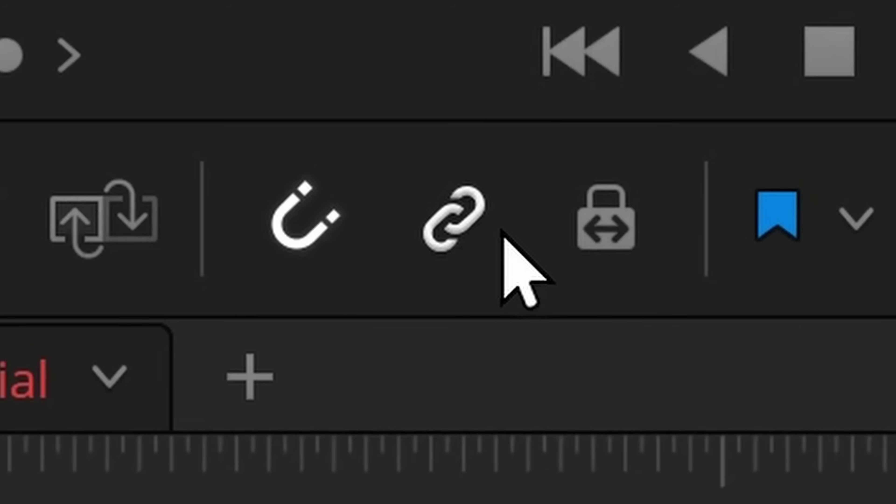
{"action": "left_click", "coordinate": [402, 206]}
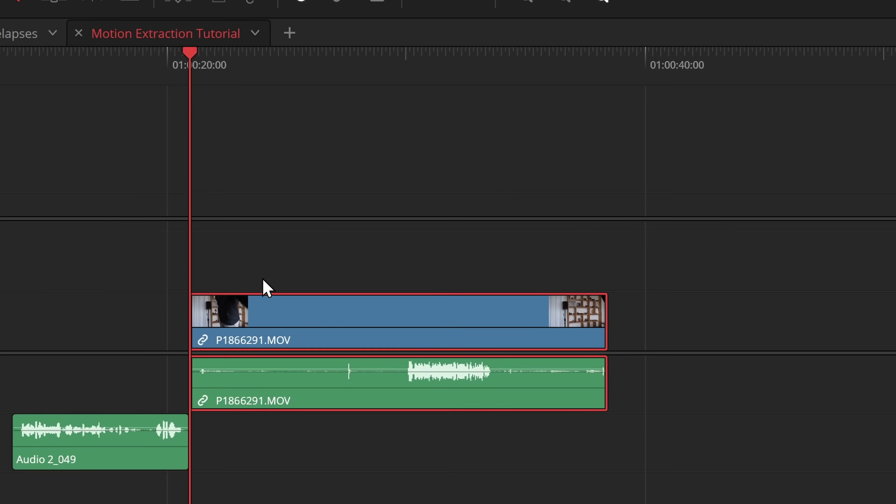
{"action": "left_click", "coordinate": [250, 315]}
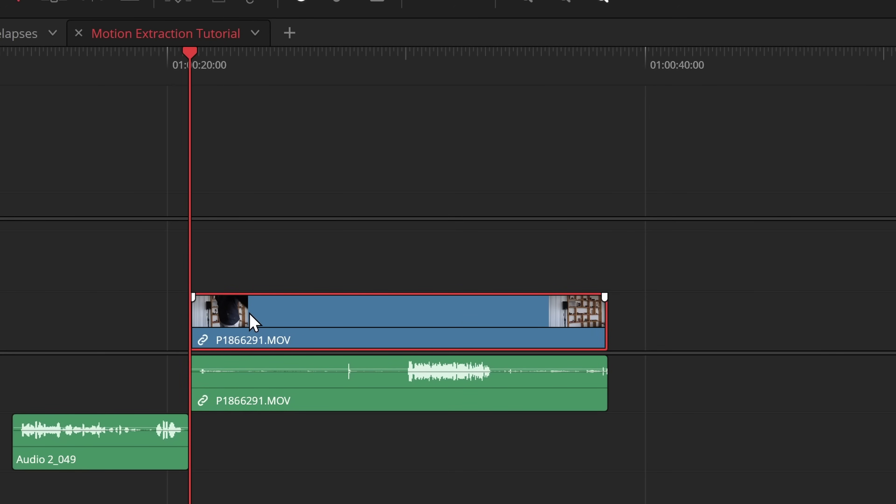
{"action": "left_click_drag", "start_coordinate": [250, 314], "coordinate": [246, 269]}
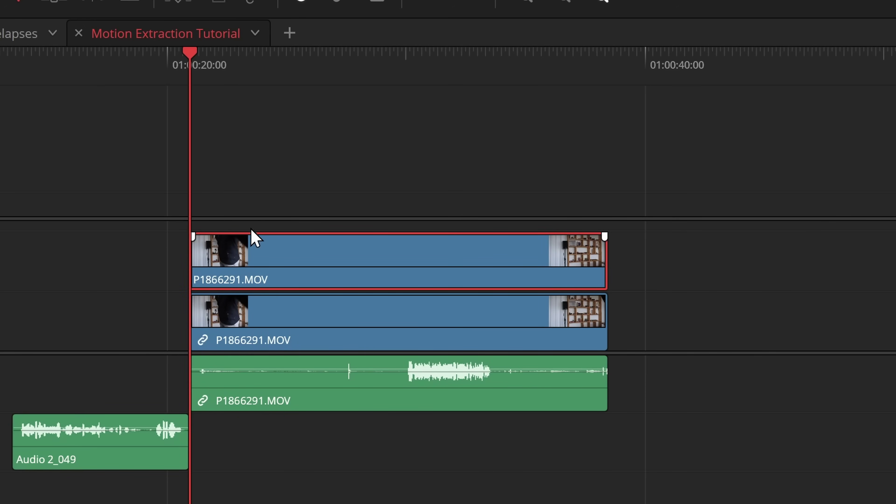
Cut both copies at the new start point and ripple-delete the opening portion
{"action": "left_click_drag", "start_coordinate": [248, 58], "coordinate": [261, 60]}
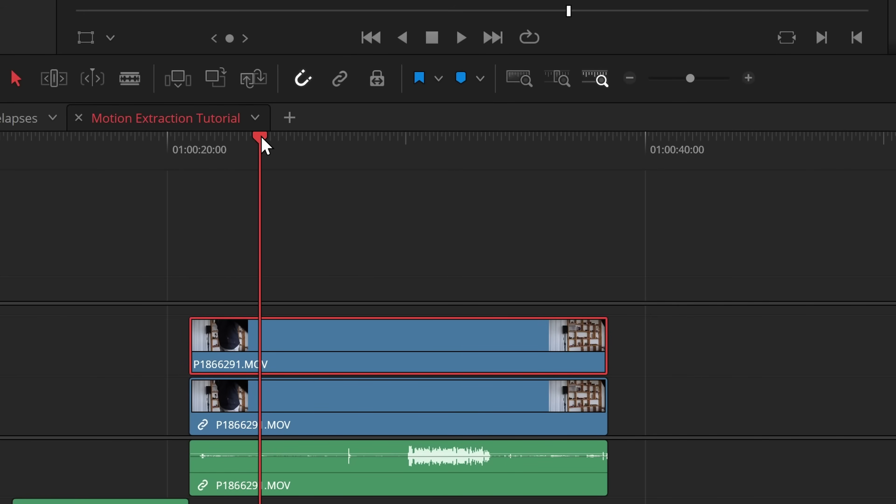
{"action": "key", "text": "b"}
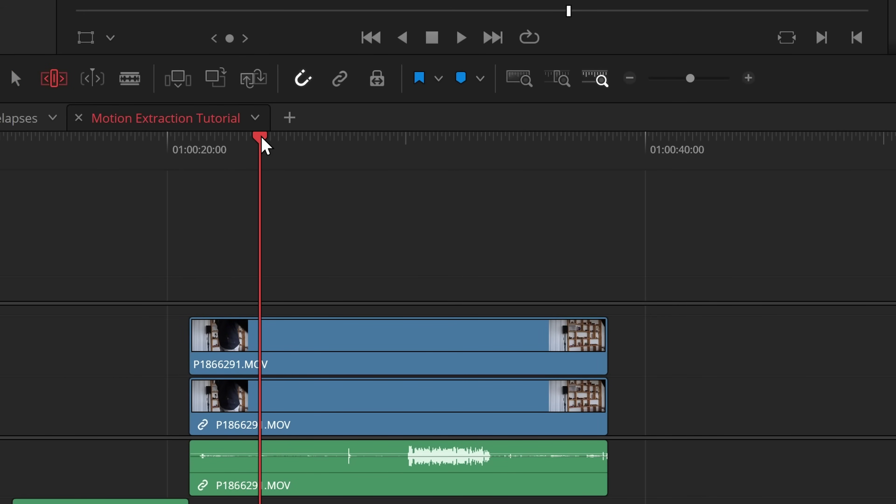
{"action": "key", "text": "ctrl+shift+bracketleft"}
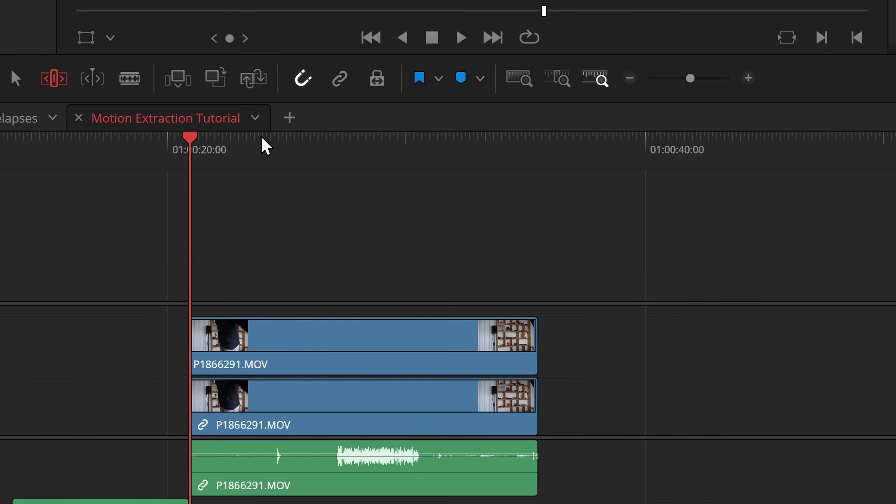
{"action": "key", "text": "a"}
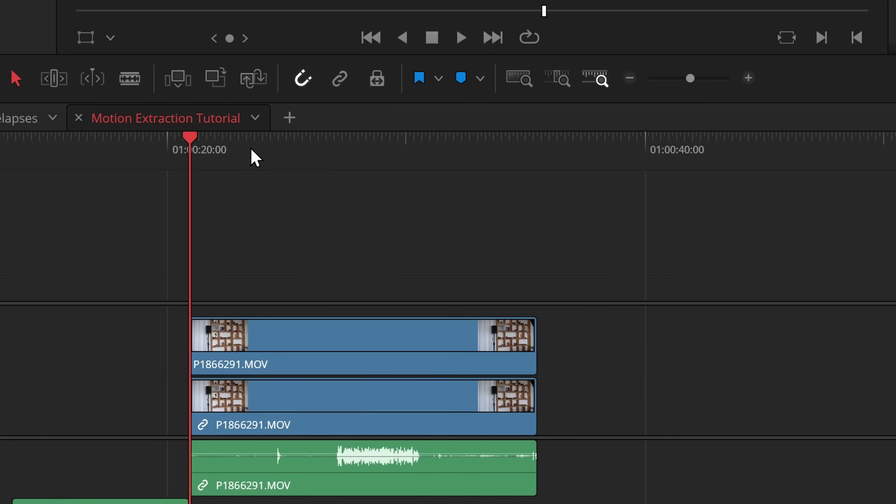
Turn the upper P1866291.MOV copy into a freeze frame with Change Clip Speed
{"action": "left_click", "coordinate": [286, 338]}
{"action": "right_click", "coordinate": [286, 337]}
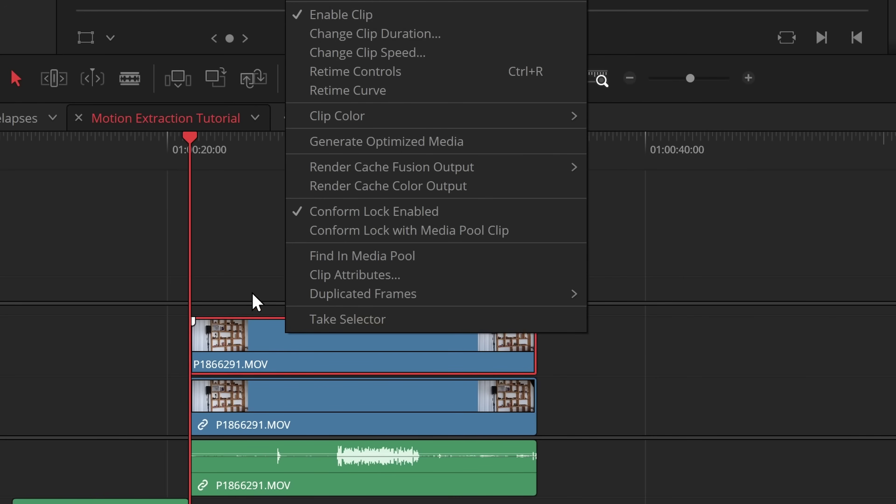
{"action": "left_click", "coordinate": [333, 54]}
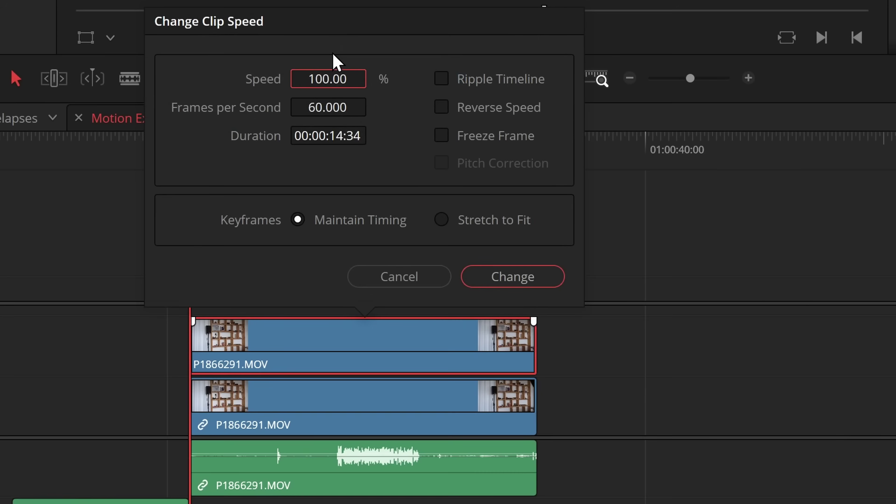
{"action": "left_click", "coordinate": [455, 139]}
{"action": "left_click", "coordinate": [491, 277]}
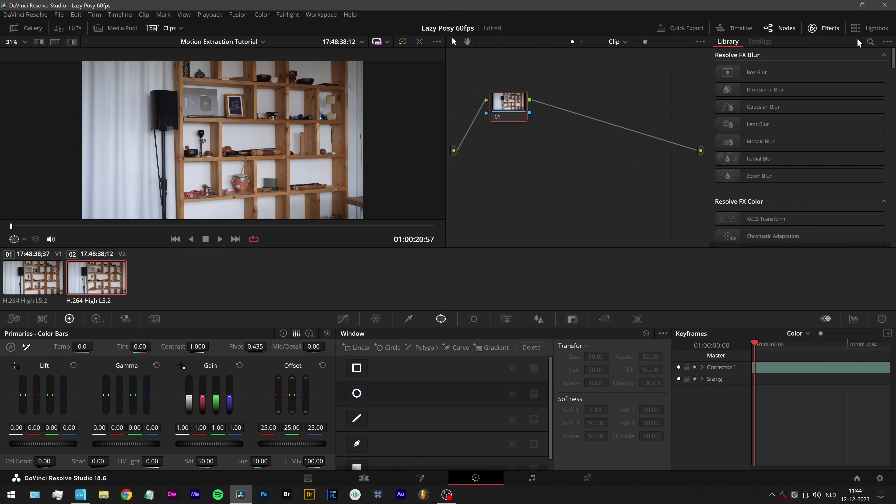
Find Invert Color by searching 'inv' and apply it to node 01 of the frozen clip
{"action": "left_click", "coordinate": [869, 42]}
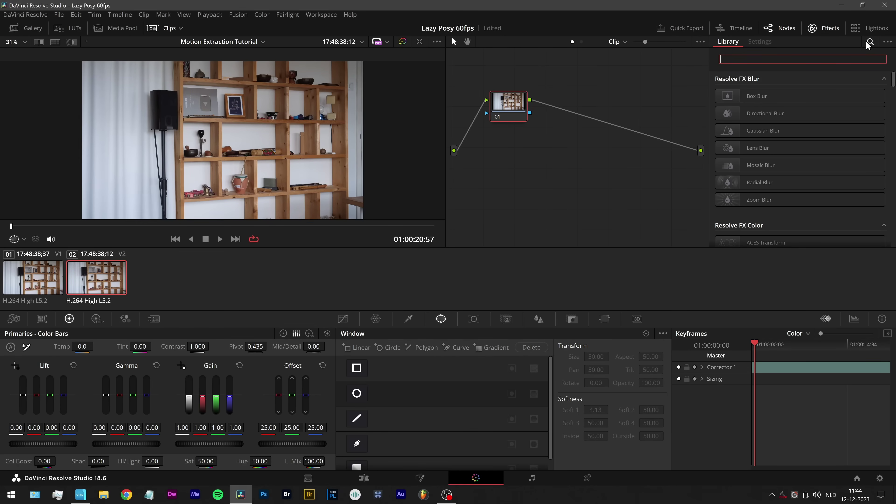
{"action": "type", "text": "inver"}
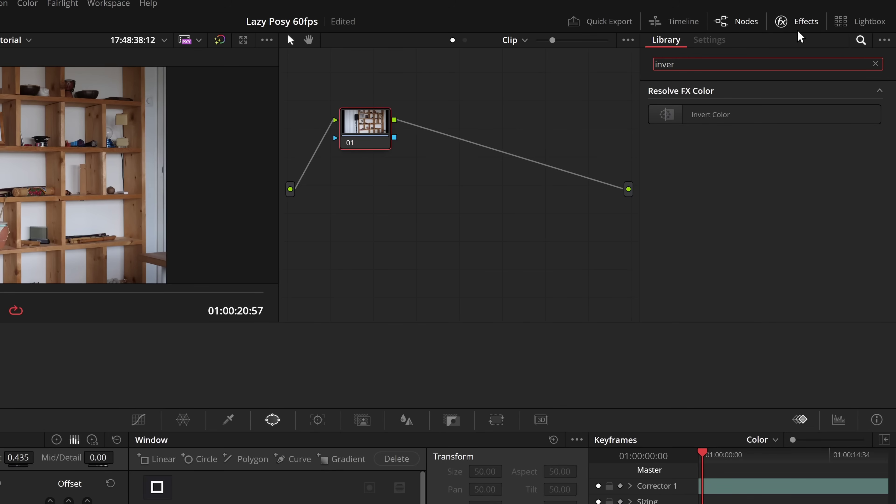
{"action": "left_click_drag", "start_coordinate": [684, 120], "coordinate": [383, 134]}
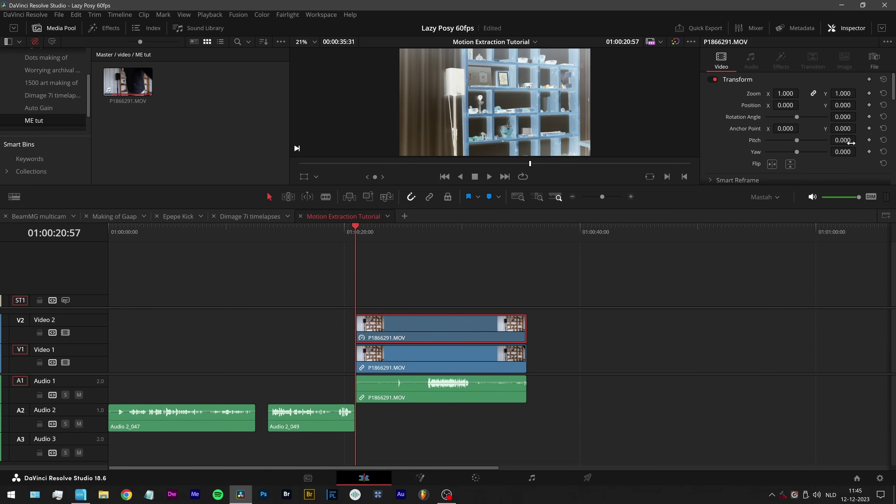
Set the upper clip's Composite opacity to 50 and enlarge the timeline area
{"action": "scroll", "coordinate": [851, 143], "scroll_direction": "down", "scroll_amount": 8}
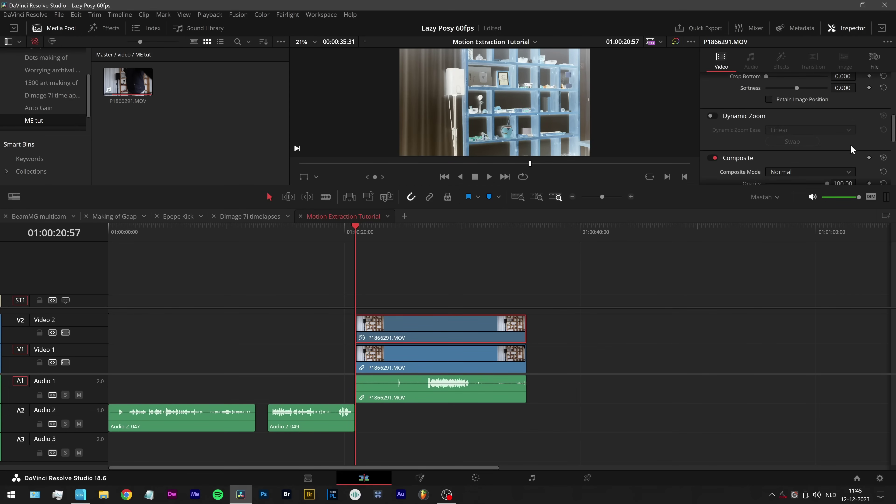
{"action": "scroll", "coordinate": [850, 144], "scroll_direction": "down", "scroll_amount": 1}
{"action": "scroll", "coordinate": [849, 142], "scroll_direction": "up", "scroll_amount": 1}
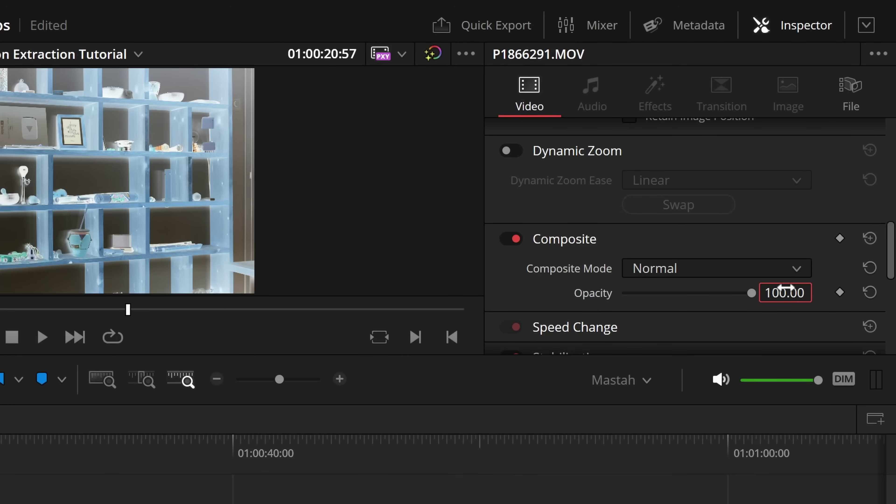
{"action": "left_click", "coordinate": [785, 292]}
{"action": "type", "text": "50"}
{"action": "key", "text": "Return"}
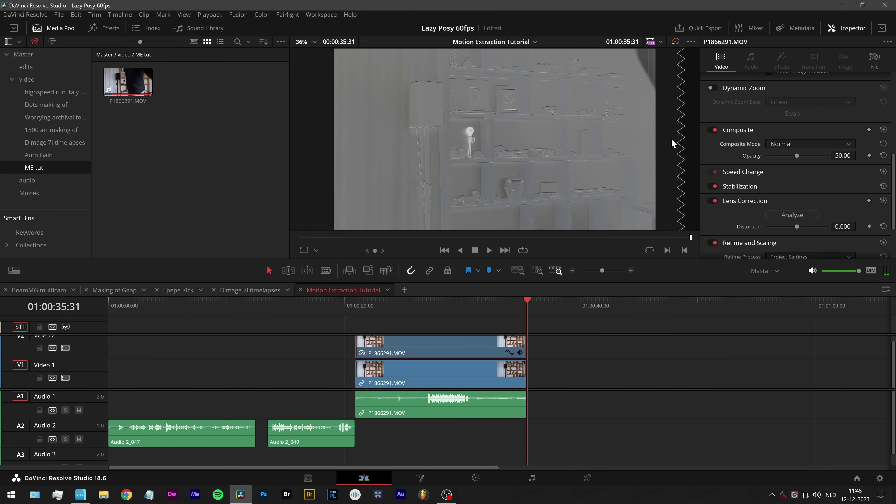
{"action": "left_click", "coordinate": [426, 302]}
{"action": "left_click_drag", "start_coordinate": [261, 261], "coordinate": [262, 179]}
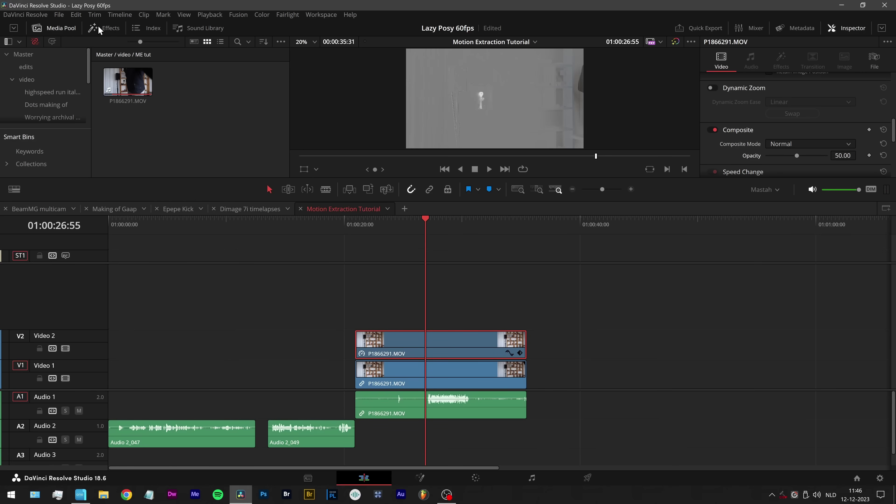
Place an Adjustment Clip from Toolbox > Effects above both video copies, then go to Color
{"action": "left_click", "coordinate": [101, 28]}
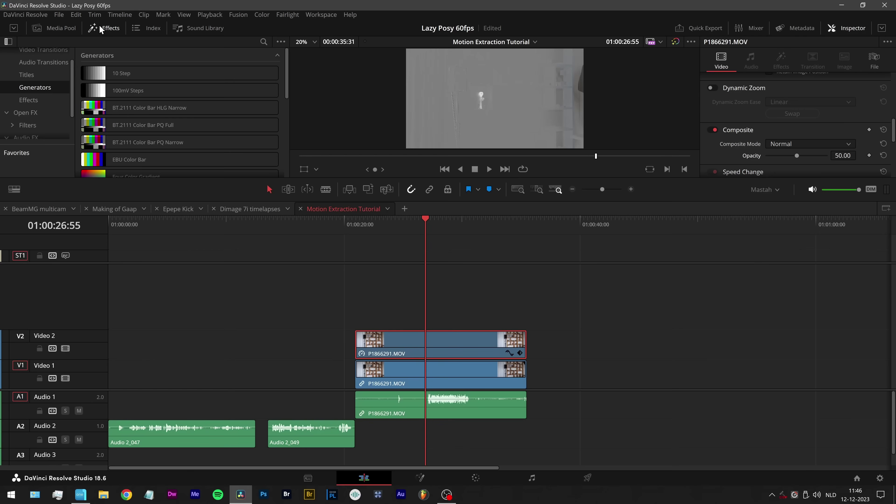
{"action": "scroll", "coordinate": [42, 70], "scroll_direction": "up", "scroll_amount": 1}
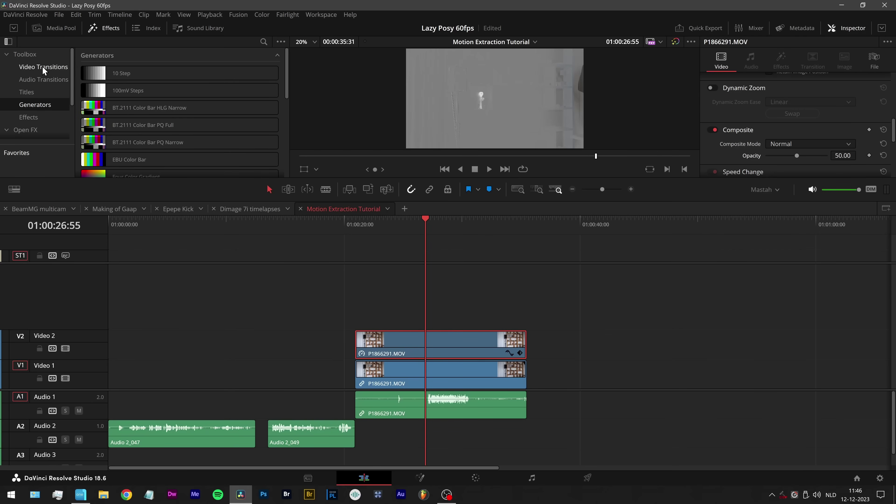
{"action": "left_click", "coordinate": [24, 118]}
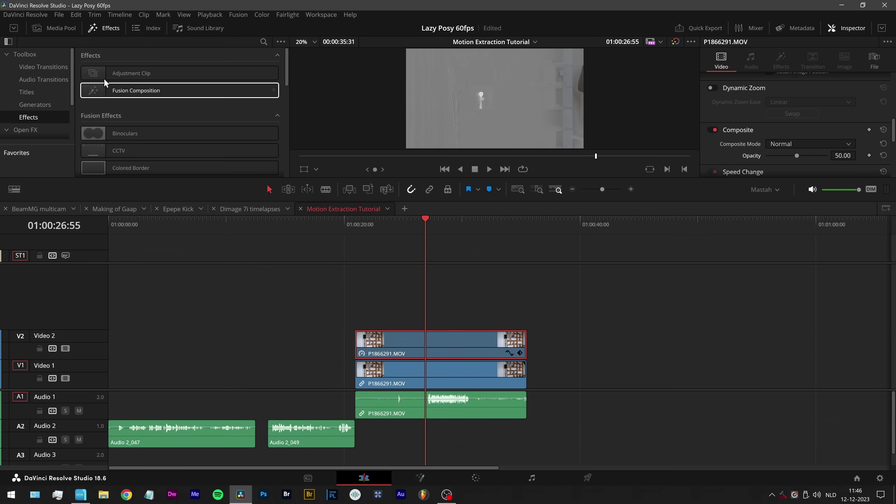
{"action": "left_click_drag", "start_coordinate": [94, 75], "coordinate": [520, 326]}
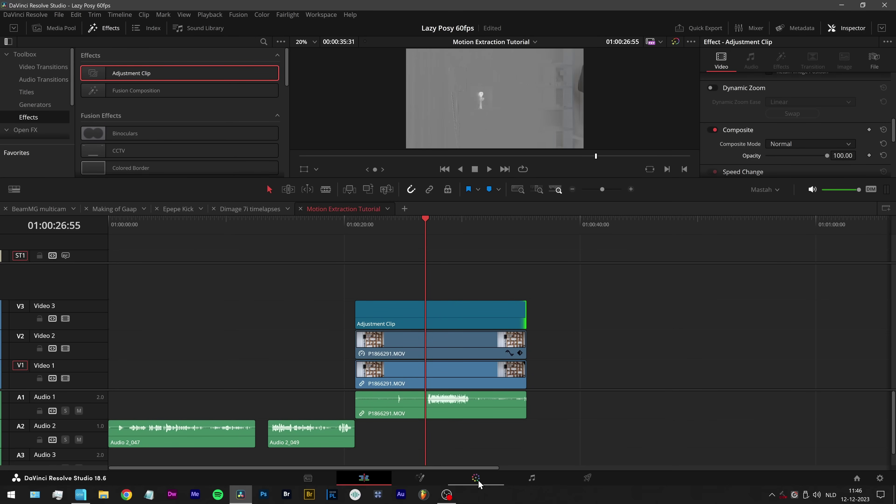
{"action": "left_click", "coordinate": [479, 483]}
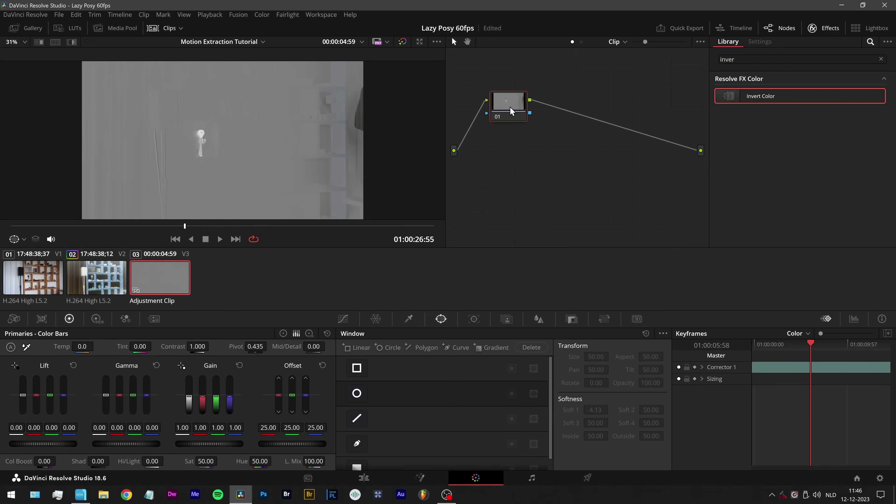
Shape a steep S-curve in Custom Curves, checking the RGB parade and playing back
{"action": "left_click", "coordinate": [343, 318]}
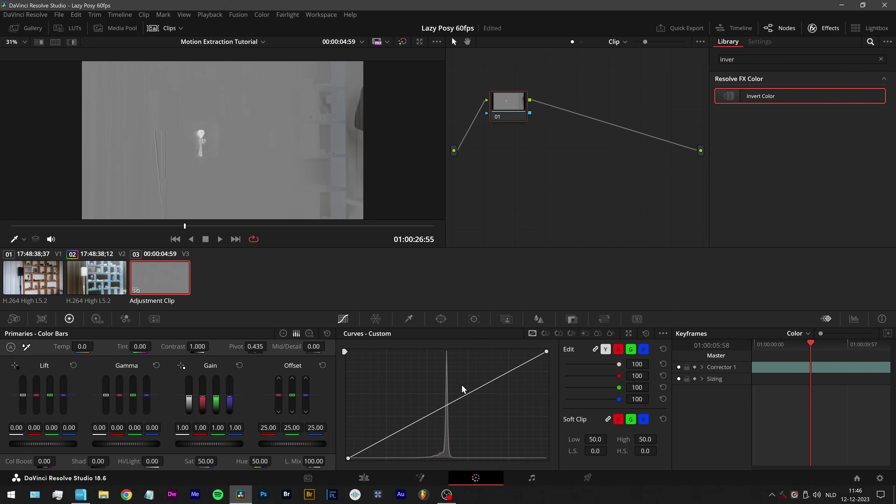
{"action": "left_click_drag", "start_coordinate": [547, 354], "coordinate": [463, 352]}
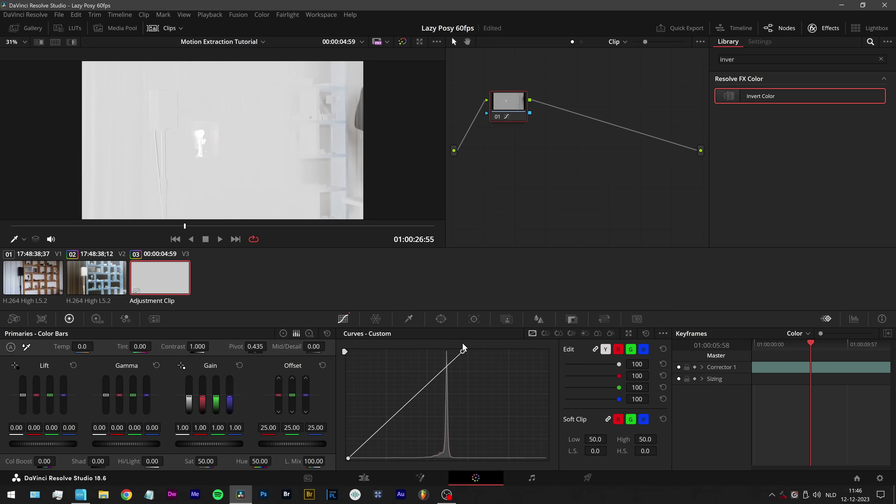
{"action": "left_click_drag", "start_coordinate": [349, 458], "coordinate": [399, 463]}
{"action": "left_click", "coordinate": [854, 319]}
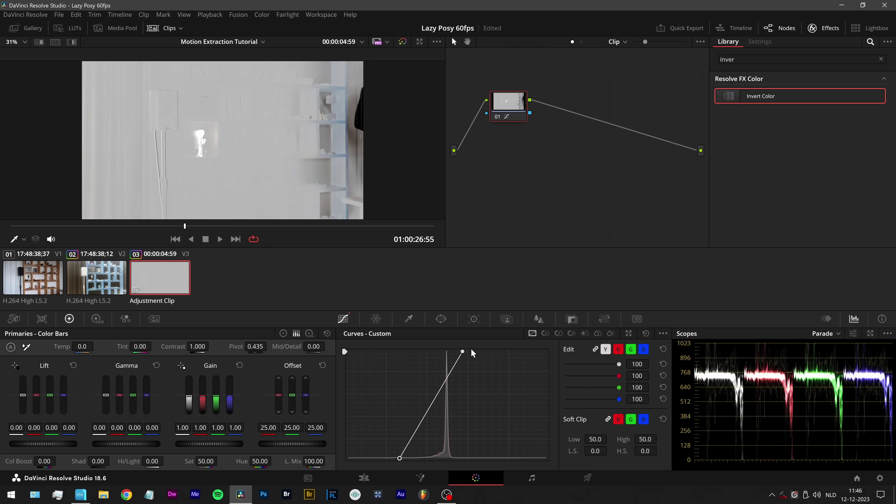
{"action": "left_click_drag", "start_coordinate": [462, 352], "coordinate": [540, 350]}
{"action": "left_click_drag", "start_coordinate": [491, 375], "coordinate": [481, 356]}
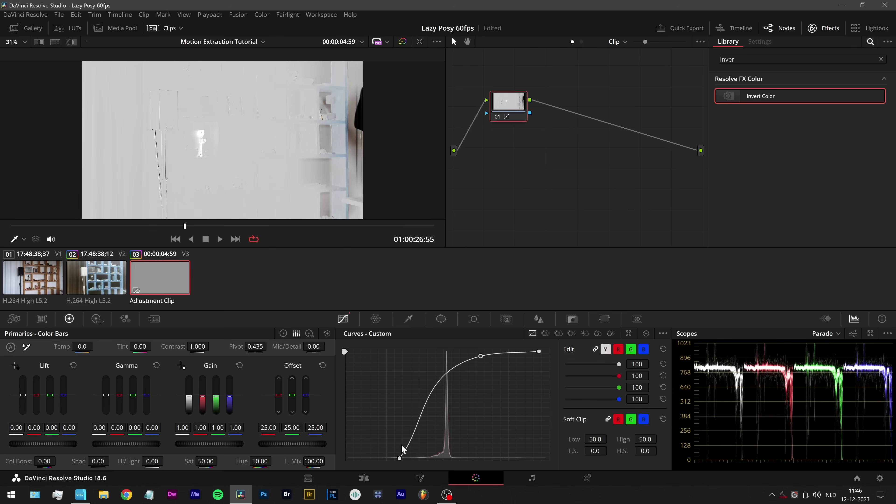
{"action": "left_click_drag", "start_coordinate": [403, 448], "coordinate": [451, 455]}
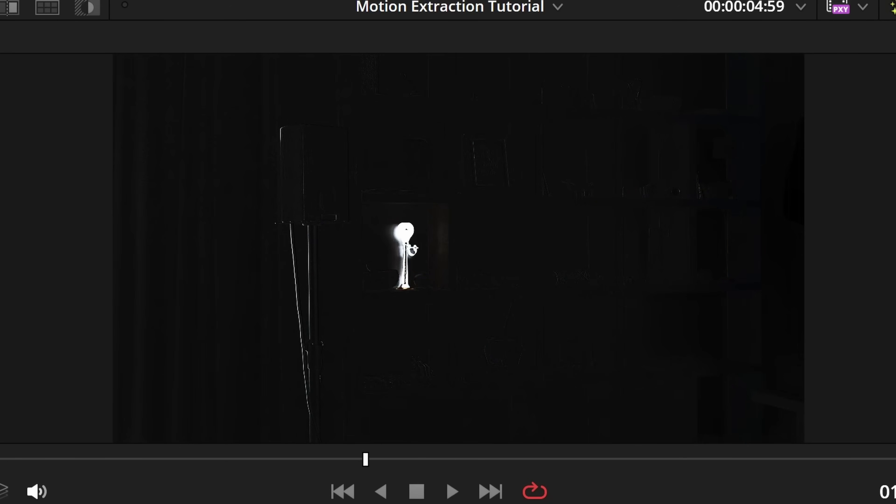
{"action": "key", "text": "space"}
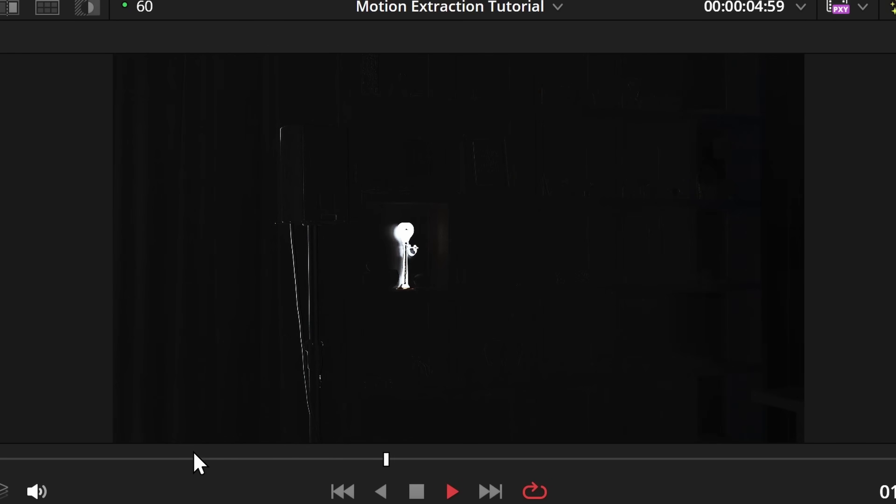
Add serial node 02 and apply the Glow effect to it
{"action": "key", "text": "space"}
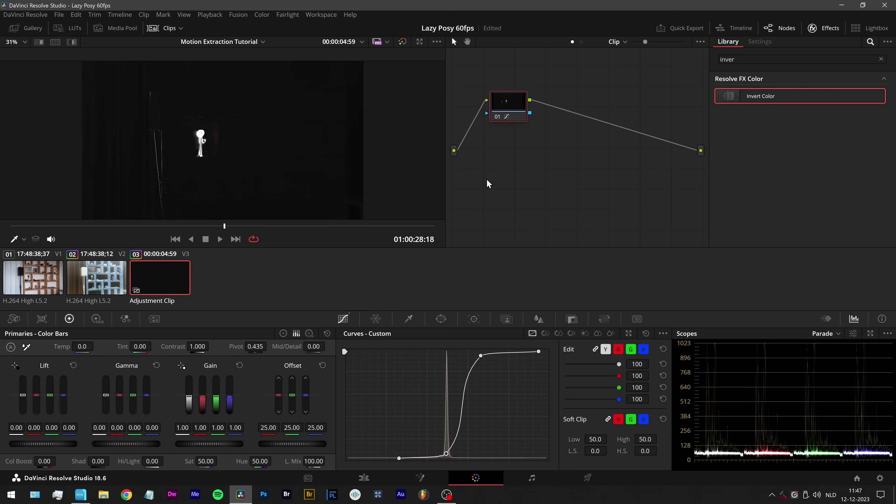
{"action": "key", "text": "alt+s"}
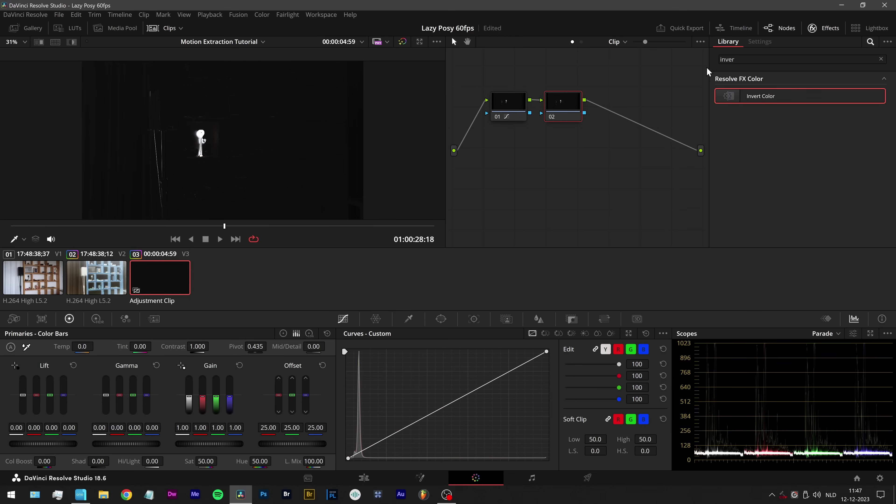
{"action": "double_click", "coordinate": [748, 57]}
{"action": "type", "text": "glow"}
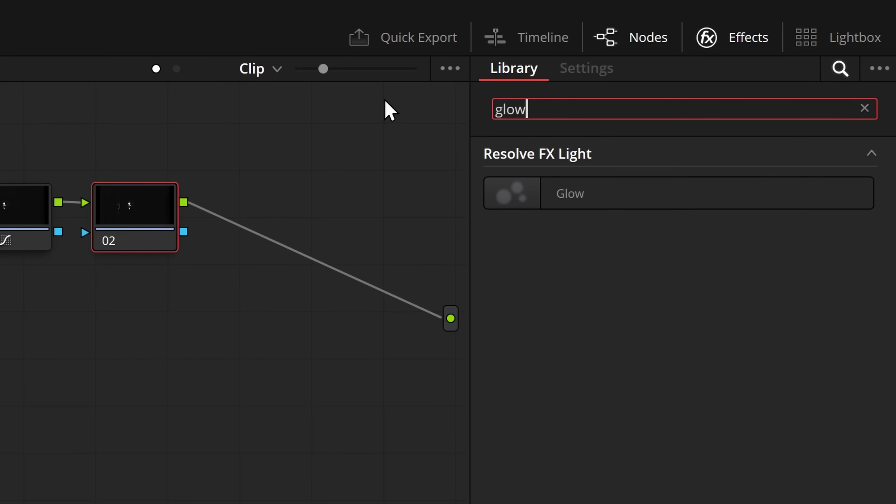
{"action": "left_click_drag", "start_coordinate": [516, 208], "coordinate": [114, 220]}
Set the Glow's Spread to 0.110 and Gain to 1.706
{"action": "left_click_drag", "start_coordinate": [652, 329], "coordinate": [630, 342]}
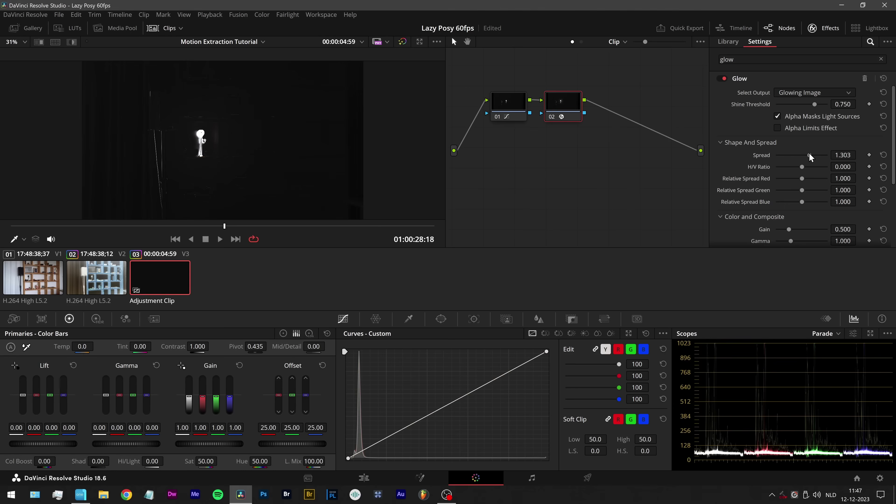
{"action": "left_click_drag", "start_coordinate": [778, 161], "coordinate": [780, 161]}
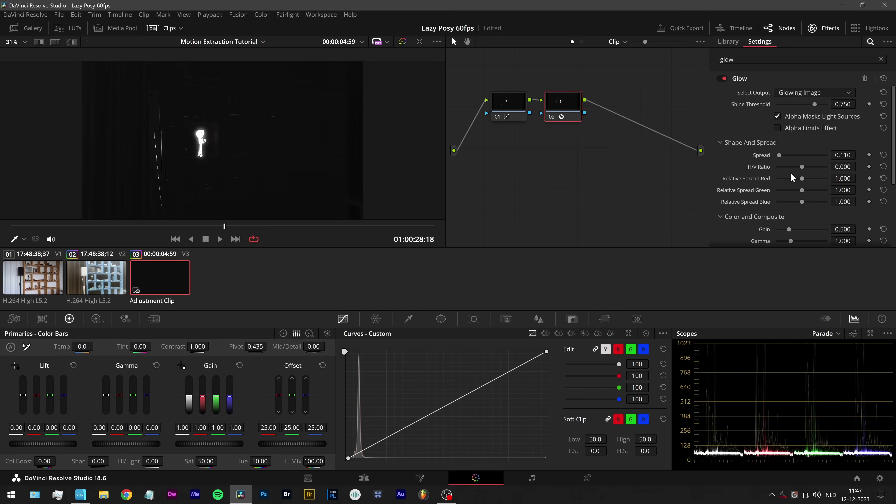
{"action": "scroll", "coordinate": [794, 223], "scroll_direction": "down", "scroll_amount": 2}
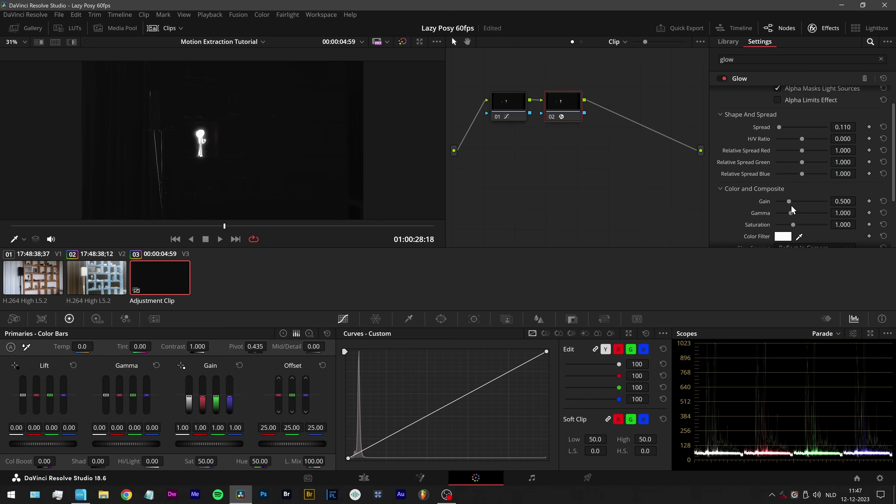
{"action": "left_click_drag", "start_coordinate": [789, 201], "coordinate": [820, 201]}
Move the Adjustment Clip and both video copies up a track and nest them as Compound Clip 1
{"action": "left_click", "coordinate": [364, 478]}
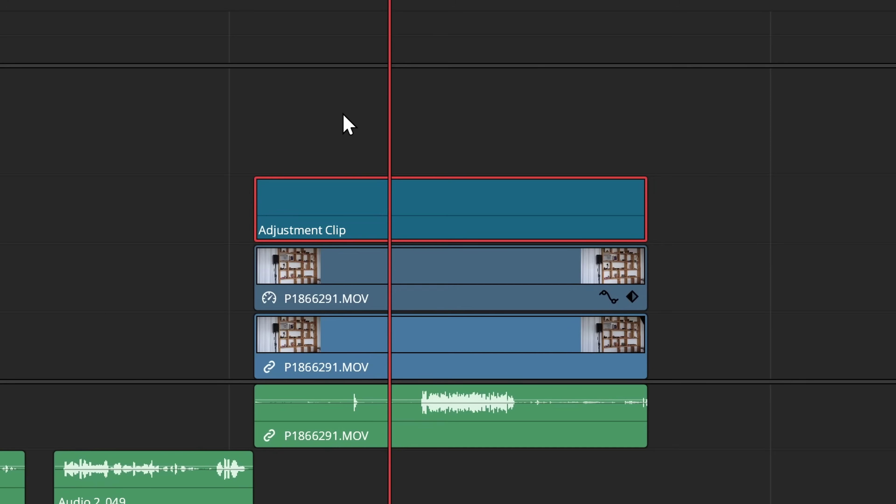
{"action": "left_click_drag", "start_coordinate": [395, 252], "coordinate": [466, 330]}
{"action": "left_click", "coordinate": [256, 8]}
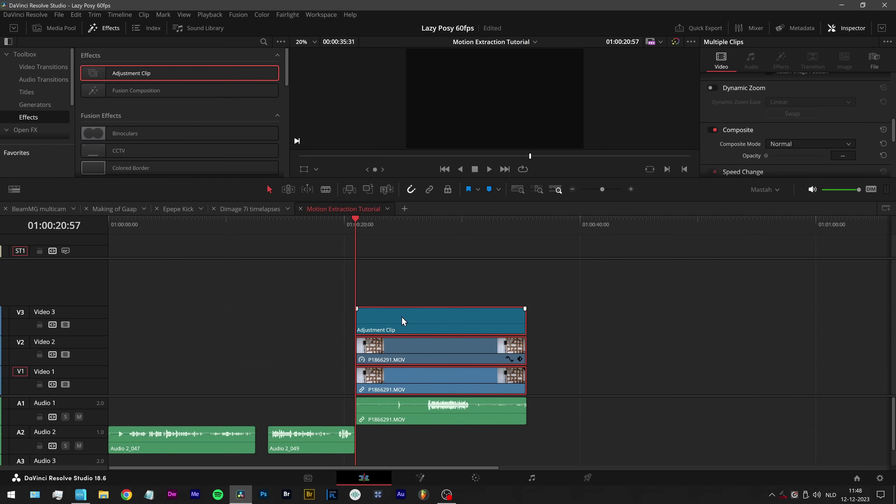
{"action": "left_click_drag", "start_coordinate": [402, 317], "coordinate": [403, 296]}
{"action": "right_click", "coordinate": [402, 286]}
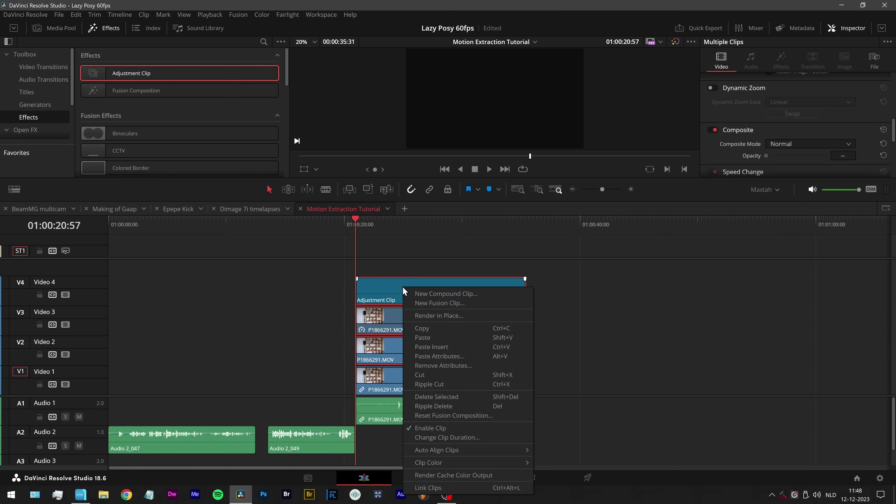
{"action": "left_click", "coordinate": [417, 292]}
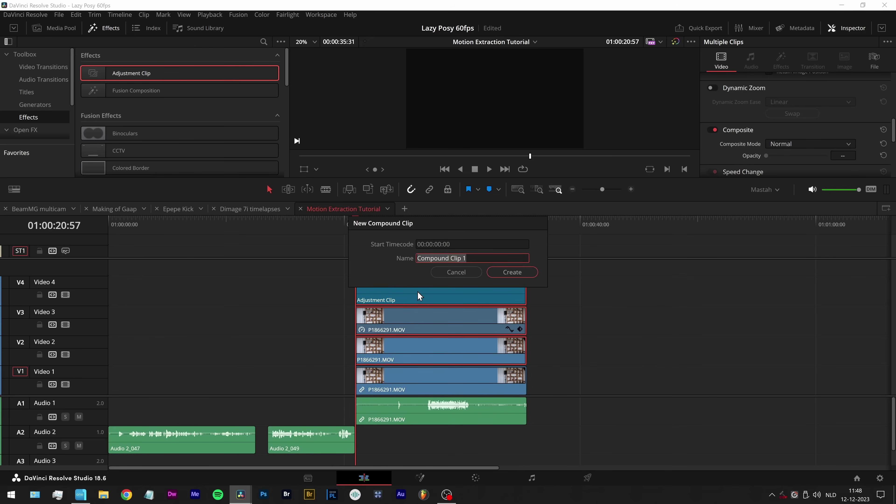
{"action": "key", "text": "Return"}
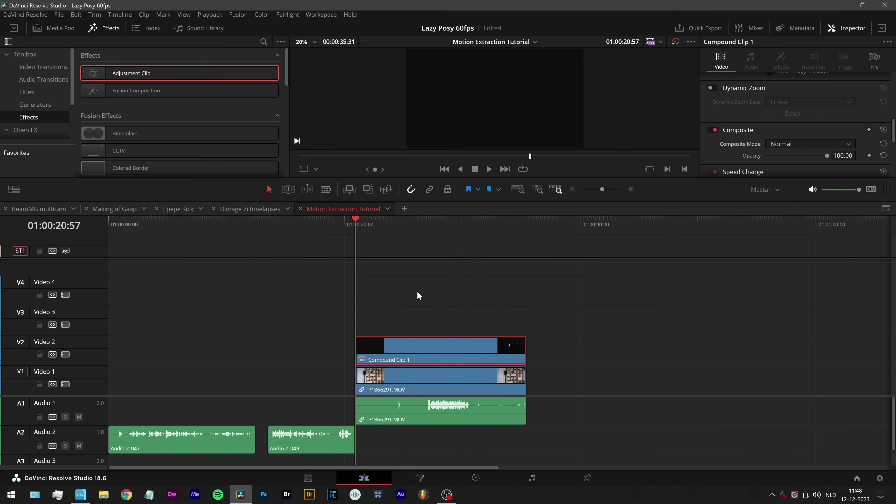
{"action": "left_click_drag", "start_coordinate": [417, 223], "coordinate": [416, 229]}
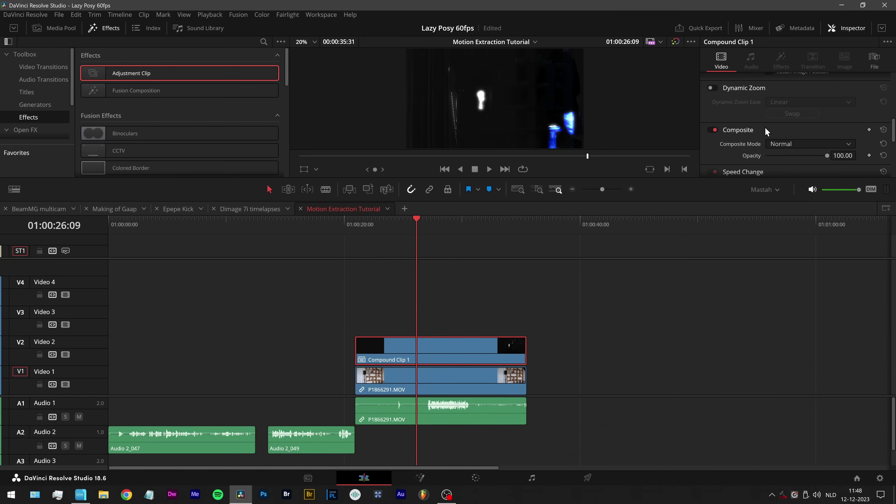
Set Compound Clip 1's Composite Mode to Screen, then select clip 01 on the Color page
{"action": "left_click", "coordinate": [789, 144]}
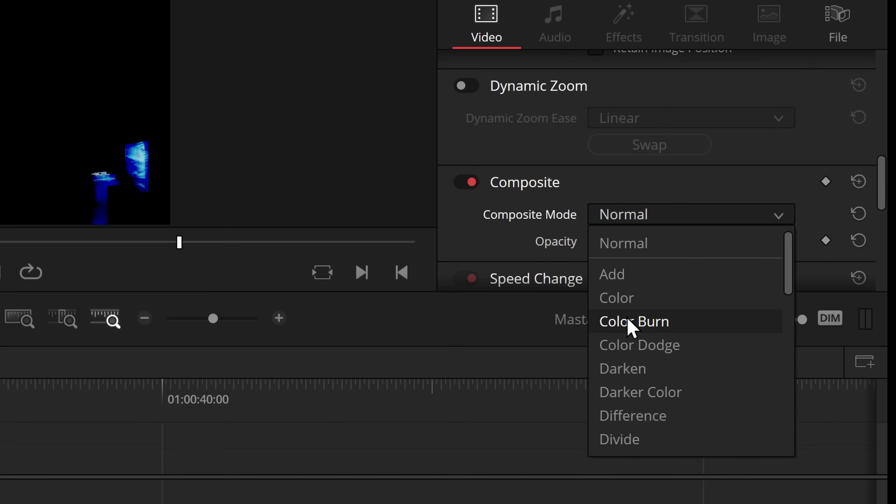
{"action": "scroll", "coordinate": [630, 326], "scroll_direction": "down", "scroll_amount": 5}
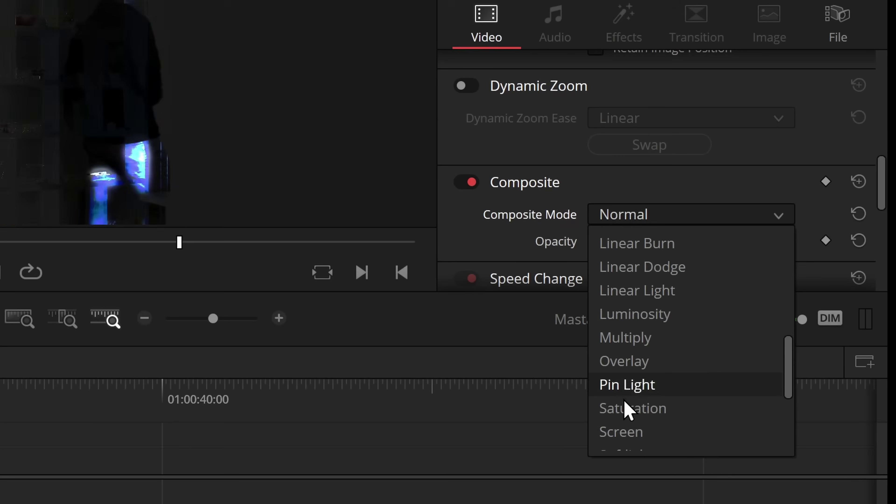
{"action": "left_click", "coordinate": [630, 431]}
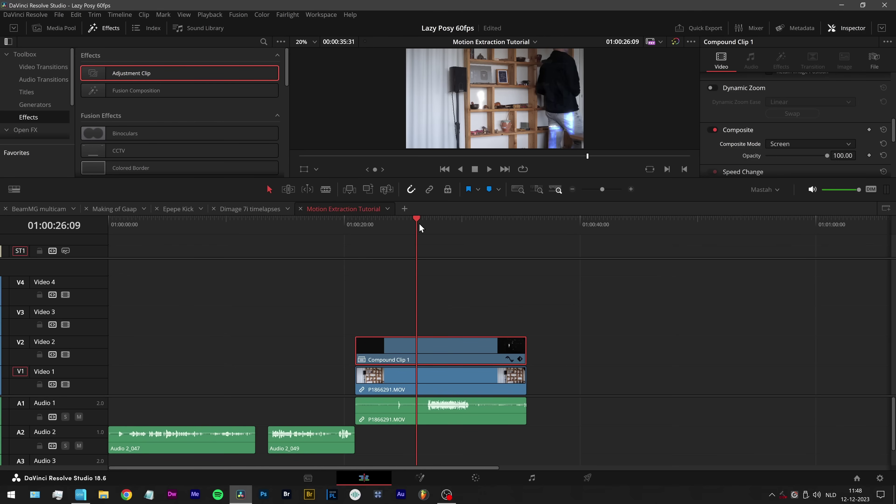
{"action": "mouse_move", "coordinate": [419, 225]}
{"action": "left_mouse_down"}
{"action": "mouse_move", "coordinate": [385, 226]}
{"action": "mouse_move", "coordinate": [437, 227]}
{"action": "left_mouse_up"}
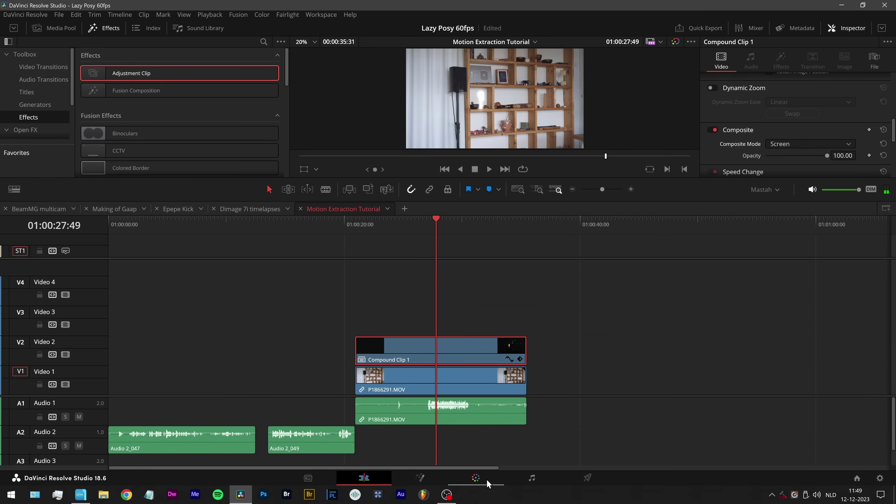
{"action": "left_click", "coordinate": [476, 478]}
{"action": "left_click", "coordinate": [35, 285]}
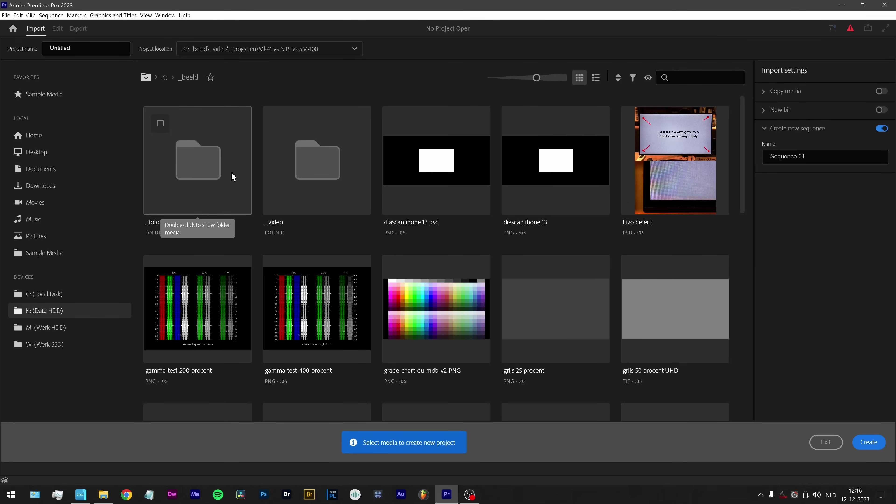
Open the _video folder in Premiere's Import browser, then bring OBS to the front
{"action": "double_click", "coordinate": [296, 173]}
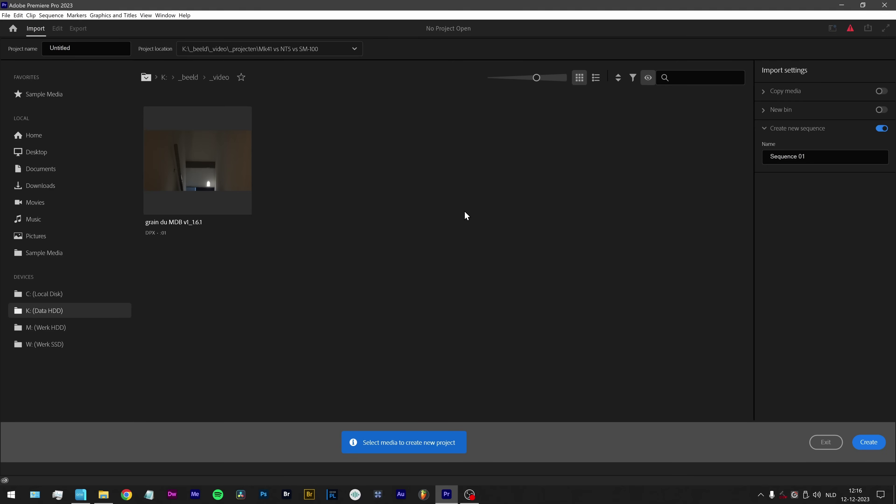
{"action": "key", "text": "alt+Tab"}
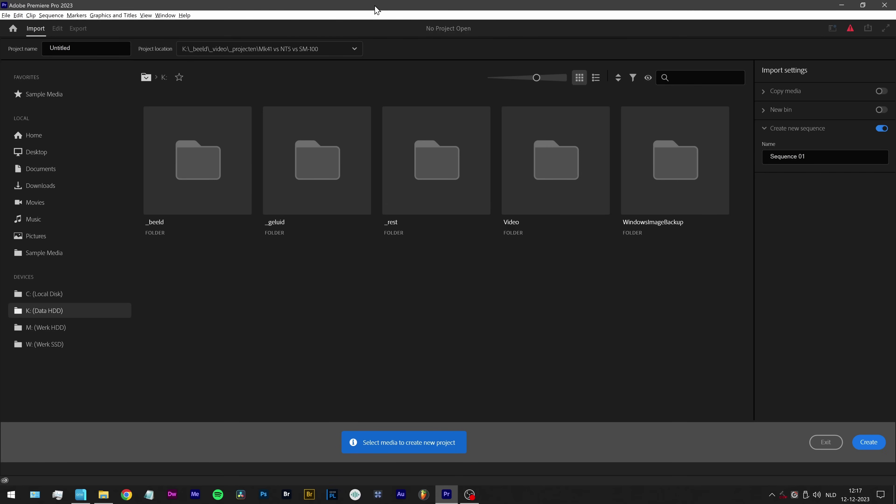
{"action": "key", "text": "alt+Tab"}
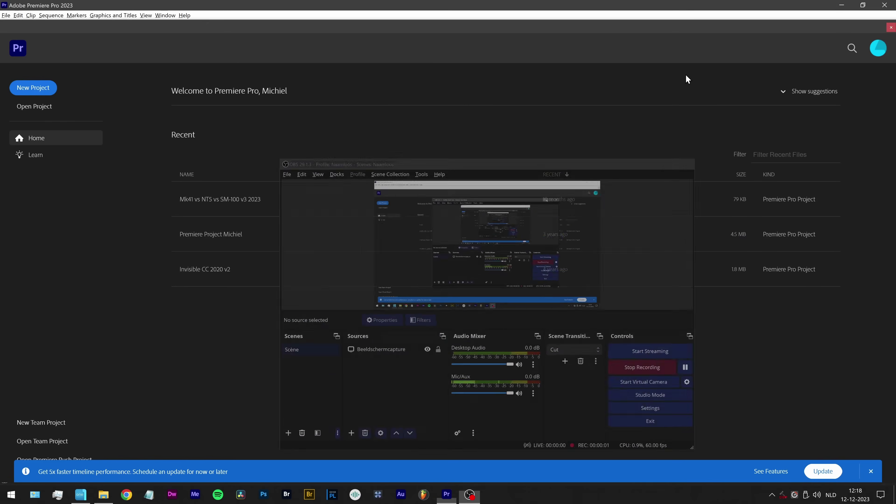
Pause the OBS screen recording
{"action": "left_click", "coordinate": [687, 75]}
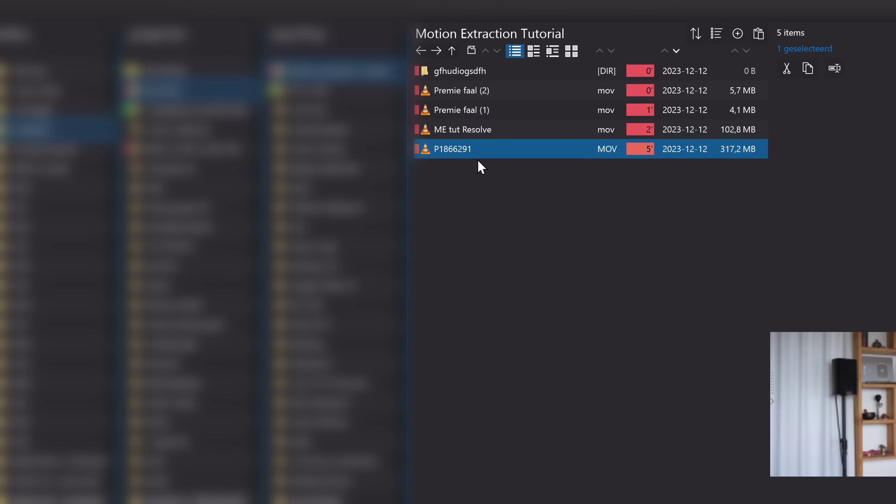
Drag P1866291.MOV from the Motion Extraction Tutorial folder into Premiere's Project panel
{"action": "left_click_drag", "start_coordinate": [436, 154], "coordinate": [452, 503]}
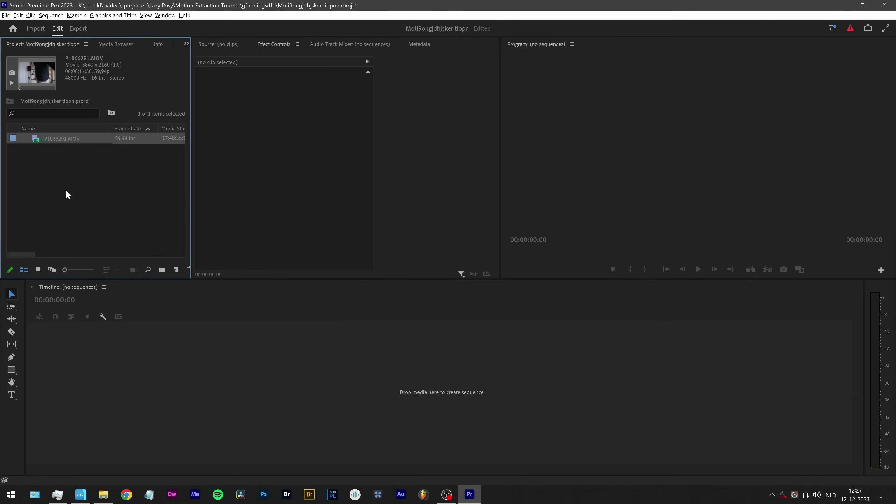
Put P1866291.MOV on the timeline, duplicate it onto V2, and park the playhead at 00;00;01;48
{"action": "left_click_drag", "start_coordinate": [147, 251], "coordinate": [170, 371]}
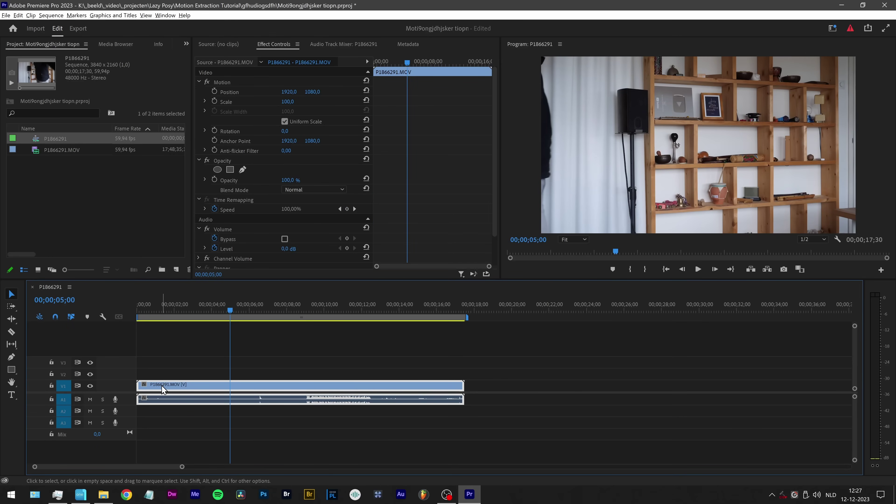
{"action": "left_click_drag", "start_coordinate": [161, 385], "coordinate": [161, 374]}
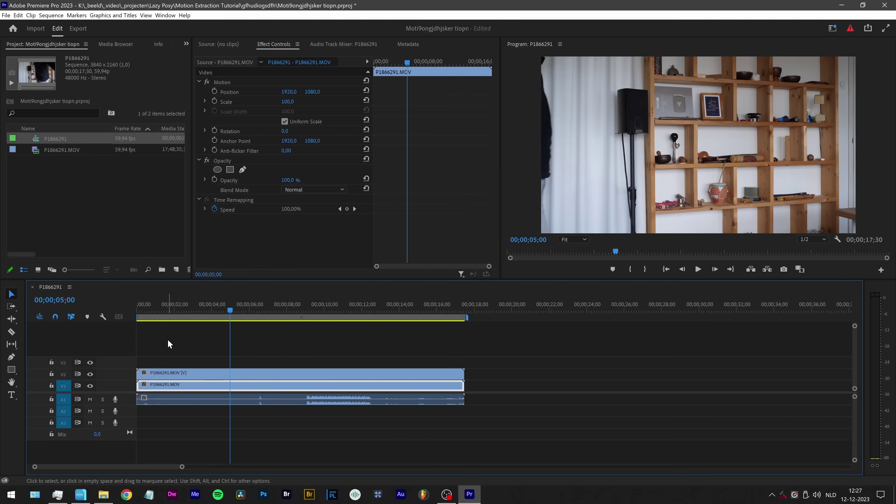
{"action": "left_click", "coordinate": [171, 312]}
{"action": "left_click", "coordinate": [195, 383]}
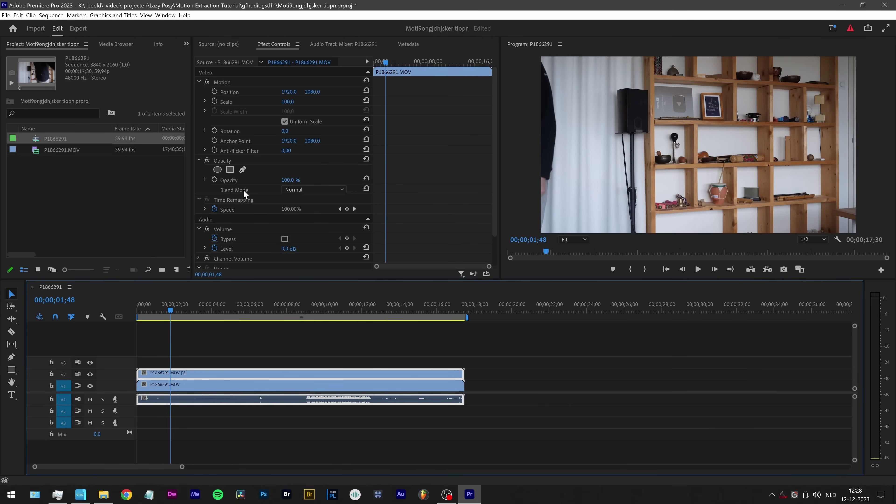
Apply the Invert effect to the top clip and set its opacity to 50%
{"action": "key", "text": "shift+7"}
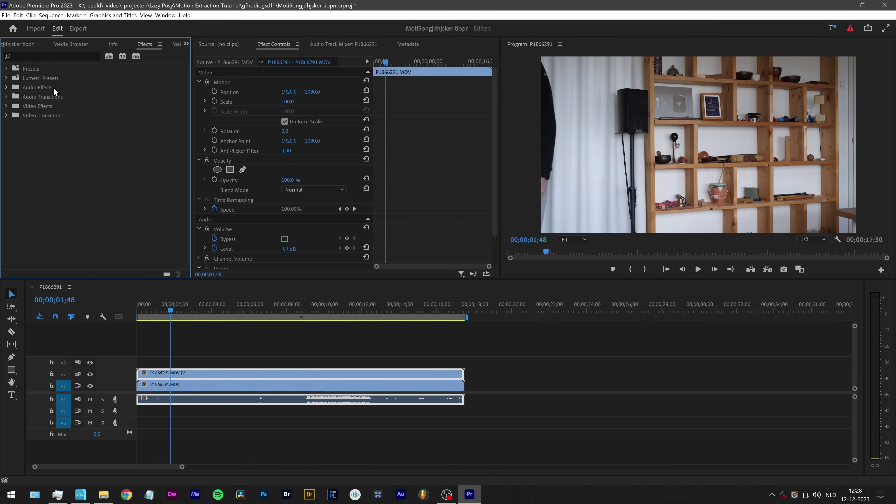
{"action": "left_click", "coordinate": [64, 56]}
{"action": "type", "text": "inver"}
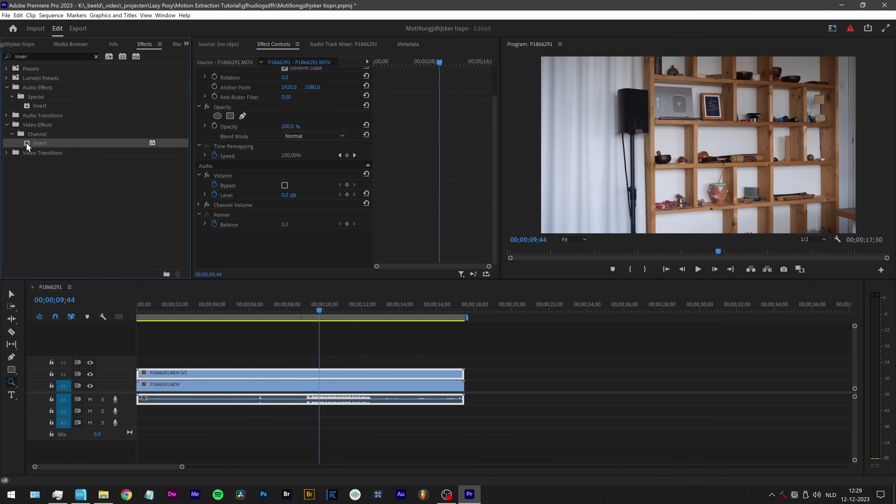
{"action": "left_click_drag", "start_coordinate": [35, 144], "coordinate": [241, 246]}
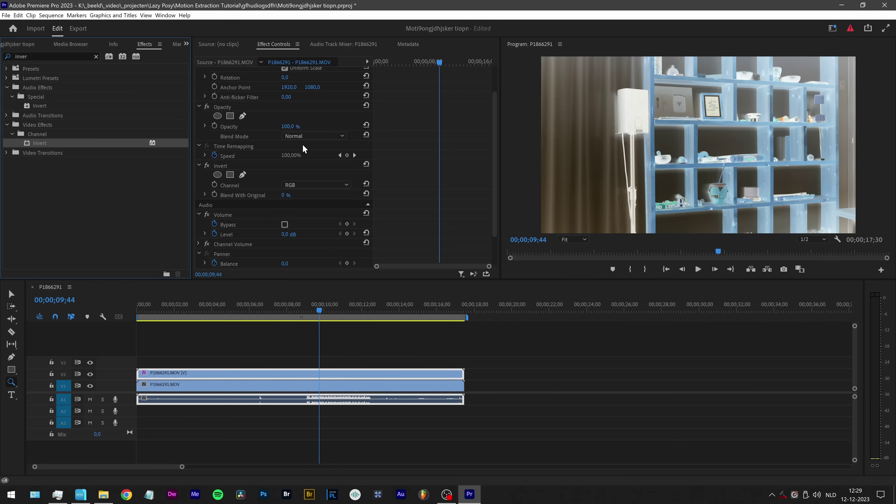
{"action": "left_click", "coordinate": [295, 127]}
{"action": "type", "text": "50"}
{"action": "key", "text": "Return"}
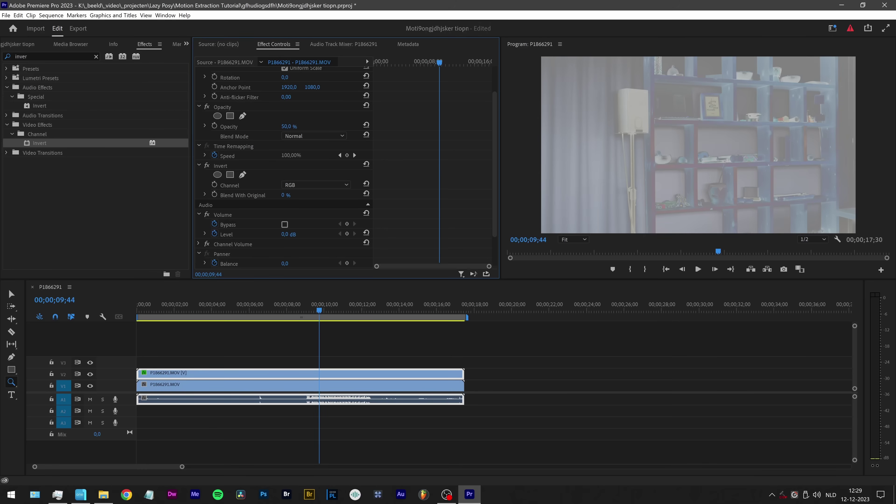
Undo the opacity change and the Invert effect, then search the effects for 'curver'
{"action": "mouse_move", "coordinate": [289, 126]}
{"action": "left_mouse_down"}
{"action": "mouse_move", "coordinate": [281, 126]}
{"action": "mouse_move", "coordinate": [289, 126]}
{"action": "left_mouse_up"}
{"action": "scroll", "coordinate": [351, 213], "scroll_direction": "up", "scroll_amount": 3}
{"action": "scroll", "coordinate": [352, 213], "scroll_direction": "up", "scroll_amount": 2}
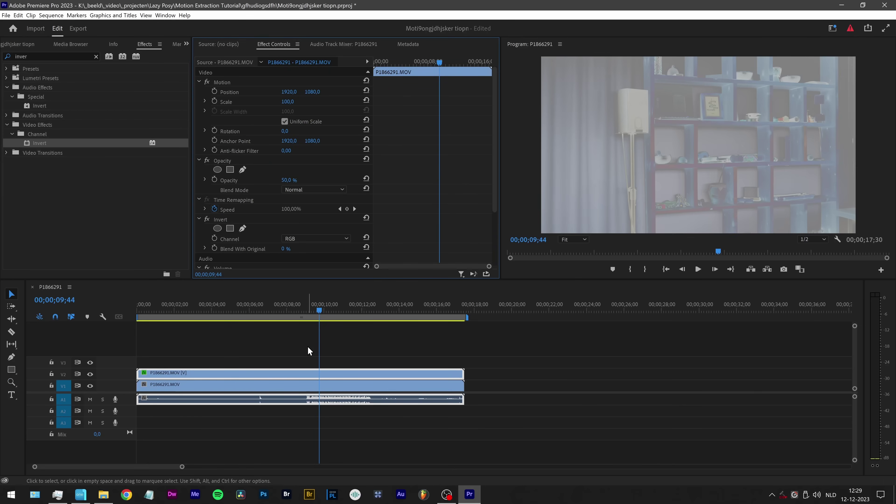
{"action": "key", "text": "ctrl+z"}
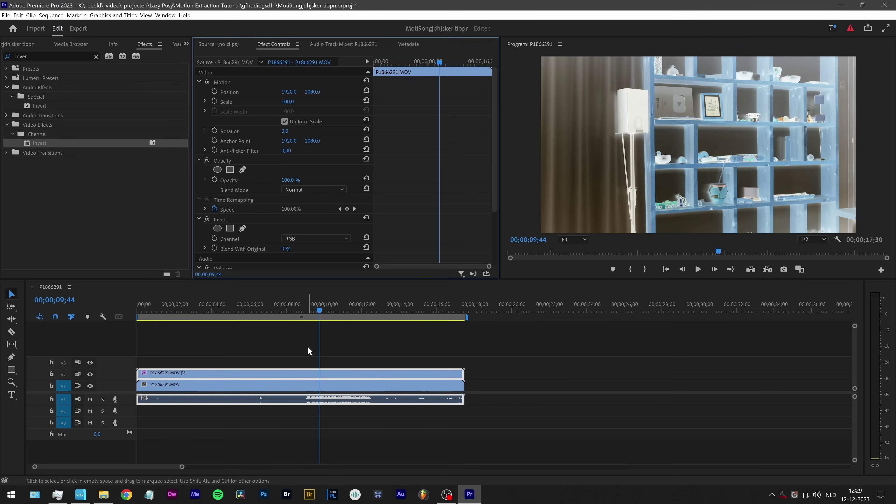
{"action": "key", "text": "ctrl+z"}
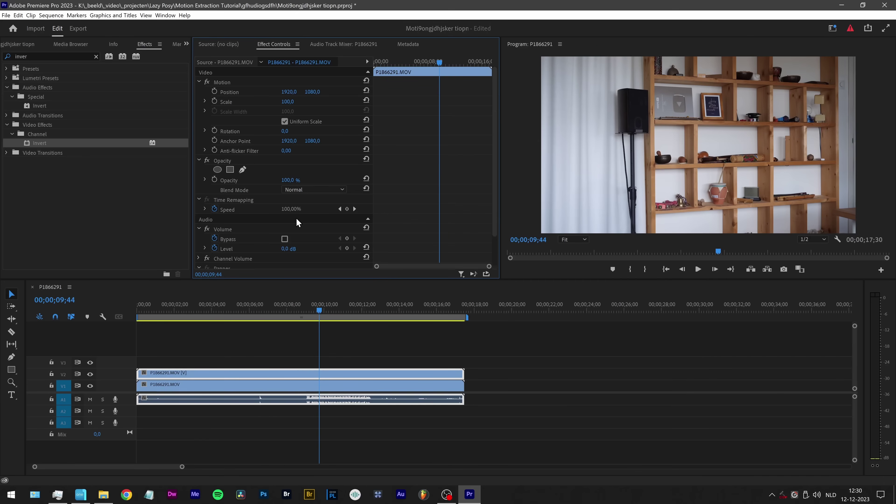
{"action": "scroll", "coordinate": [296, 222], "scroll_direction": "down", "scroll_amount": 2}
{"action": "double_click", "coordinate": [35, 56]}
{"action": "type", "text": "curver"}
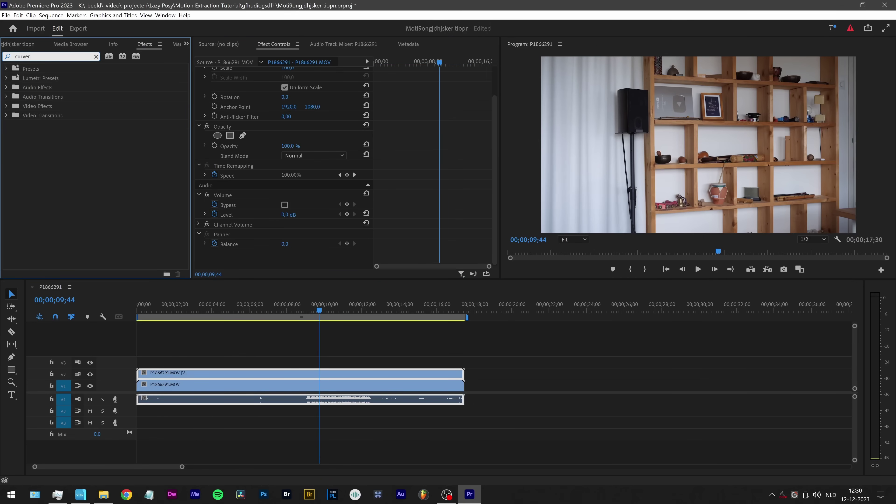
Apply RGB Curves to the V2 clip and invert its Master curve endpoints
{"action": "key", "text": "BackSpace"}
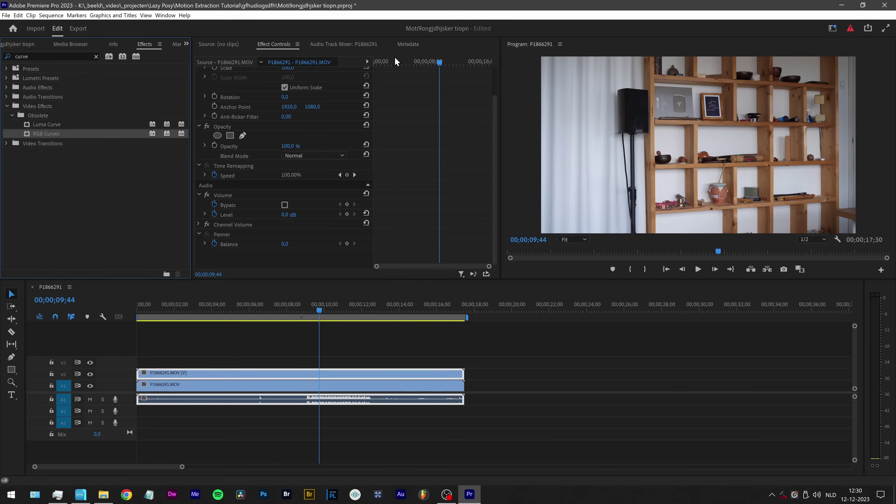
{"action": "left_click_drag", "start_coordinate": [40, 133], "coordinate": [259, 374]}
{"action": "scroll", "coordinate": [434, 198], "scroll_direction": "down", "scroll_amount": 3}
{"action": "scroll", "coordinate": [434, 197], "scroll_direction": "down", "scroll_amount": 3}
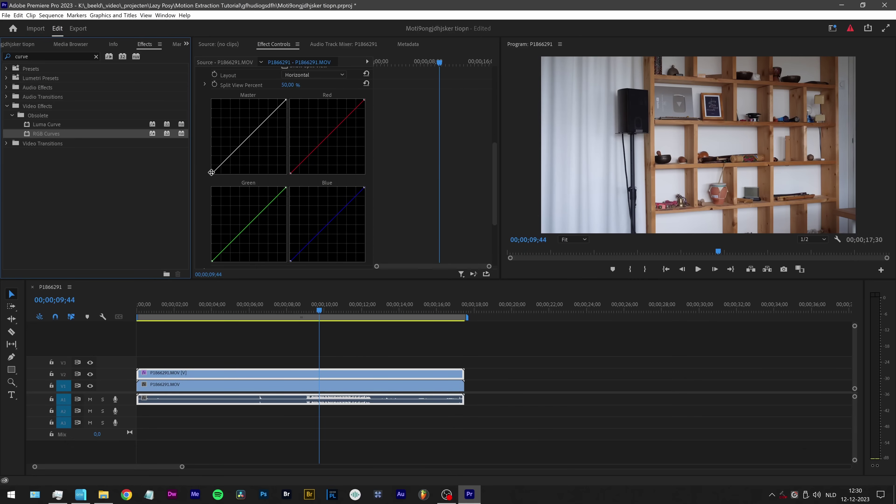
{"action": "left_click_drag", "start_coordinate": [211, 173], "coordinate": [202, 80]}
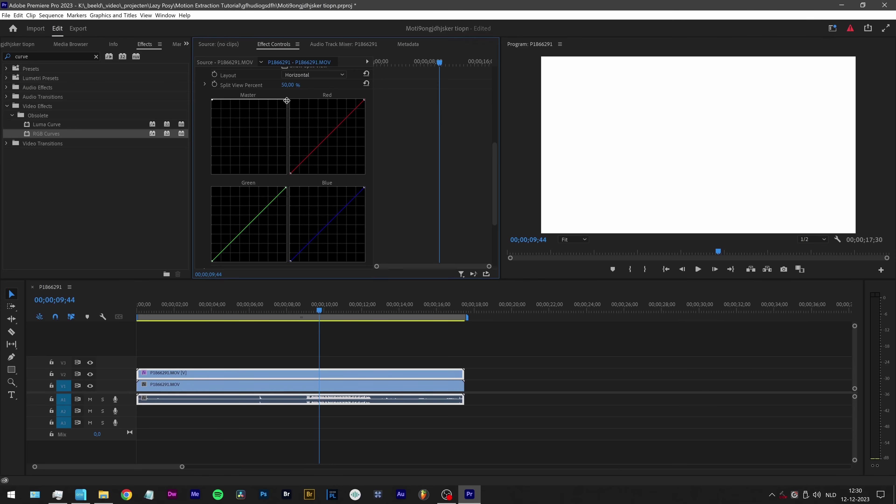
{"action": "left_click_drag", "start_coordinate": [287, 101], "coordinate": [286, 173]}
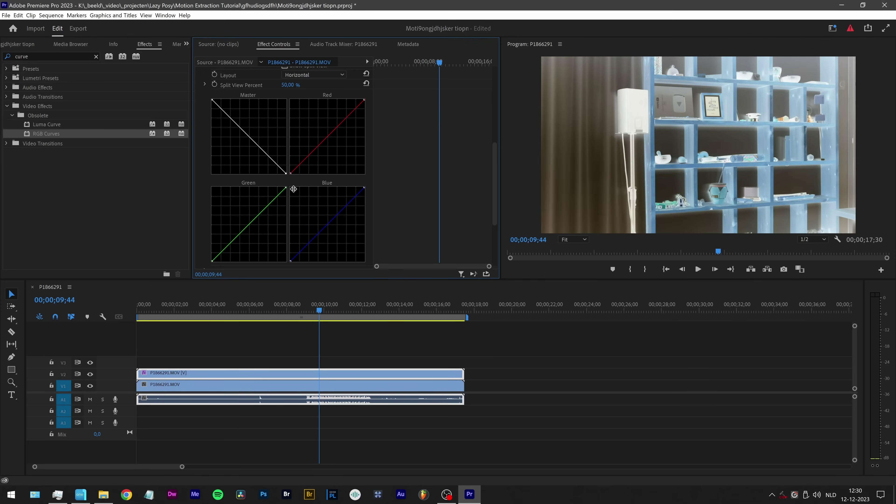
{"action": "left_click_drag", "start_coordinate": [495, 173], "coordinate": [490, 102]}
Set the top clip's opacity to 50% and scrub to an earlier frame
{"action": "left_click", "coordinate": [297, 157]}
{"action": "type", "text": "50"}
{"action": "key", "text": "Return"}
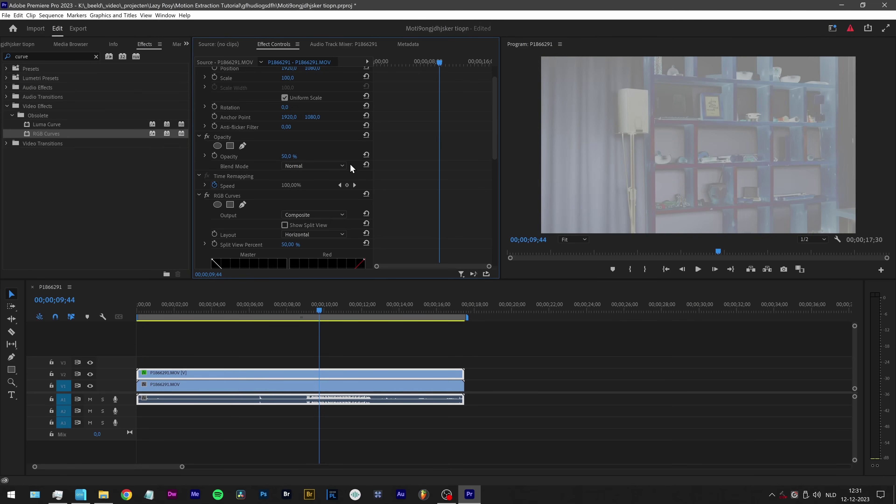
{"action": "left_click_drag", "start_coordinate": [301, 308], "coordinate": [251, 304]}
{"action": "scroll", "coordinate": [278, 119], "scroll_direction": "down", "scroll_amount": 1}
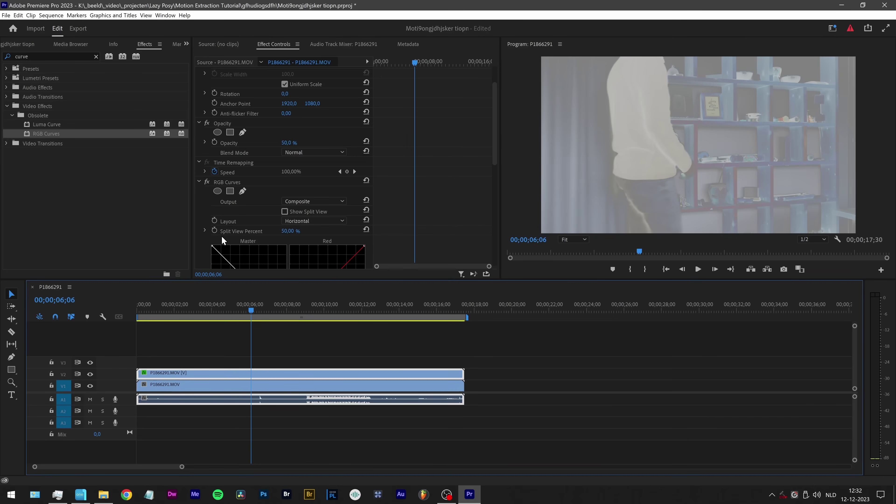
Remove RGB Curves, set opacity to 100%, and switch the top clip to Difference blend mode
{"action": "scroll", "coordinate": [241, 230], "scroll_direction": "down", "scroll_amount": 1}
{"action": "left_click", "coordinate": [231, 173]}
{"action": "key", "text": "Delete"}
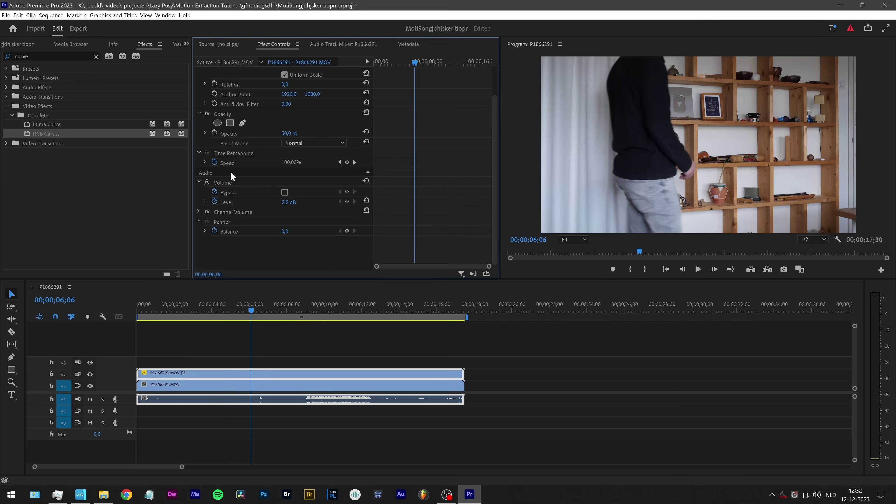
{"action": "left_click", "coordinate": [289, 133]}
{"action": "type", "text": "100"}
{"action": "key", "text": "Return"}
{"action": "left_click", "coordinate": [295, 143]}
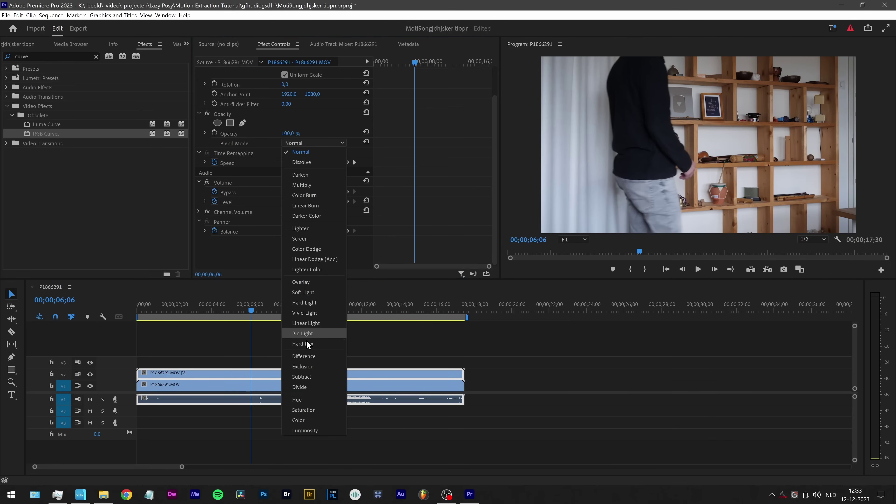
{"action": "left_click", "coordinate": [307, 356]}
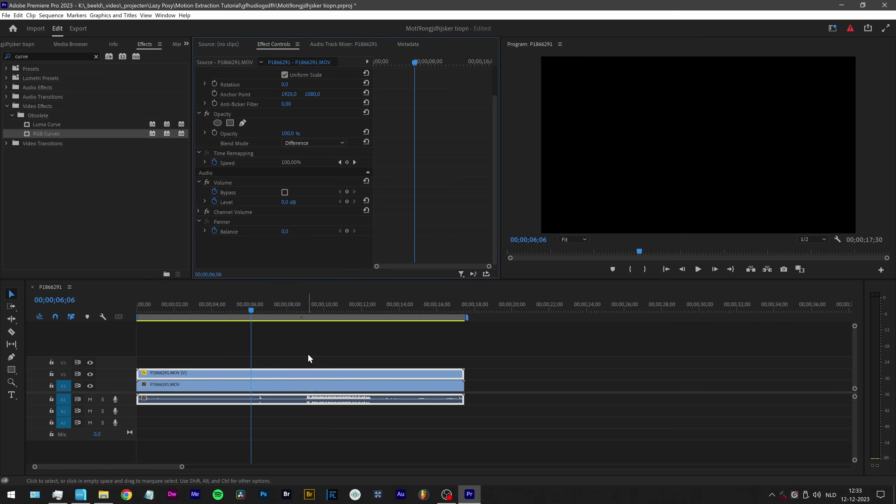
Offset the V2 copy slightly later, scrub to check the motion result, then bring OBS forward
{"action": "left_click_drag", "start_coordinate": [248, 314], "coordinate": [267, 310]}
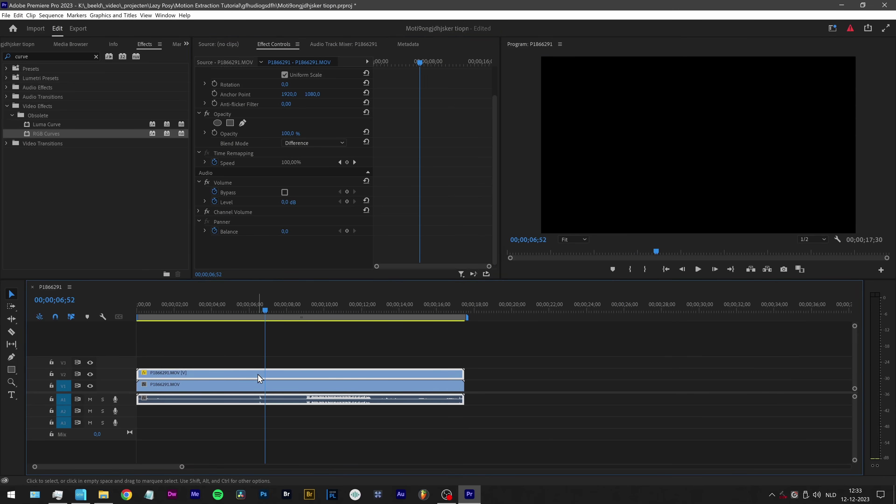
{"action": "left_click_drag", "start_coordinate": [244, 372], "coordinate": [296, 374]}
{"action": "left_click_drag", "start_coordinate": [261, 310], "coordinate": [285, 312]}
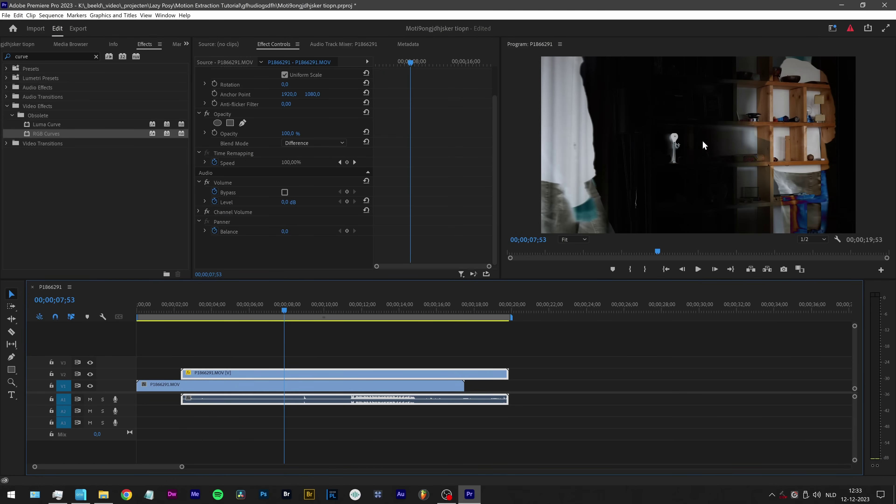
{"action": "scroll", "coordinate": [700, 145], "scroll_direction": "up", "scroll_amount": 2}
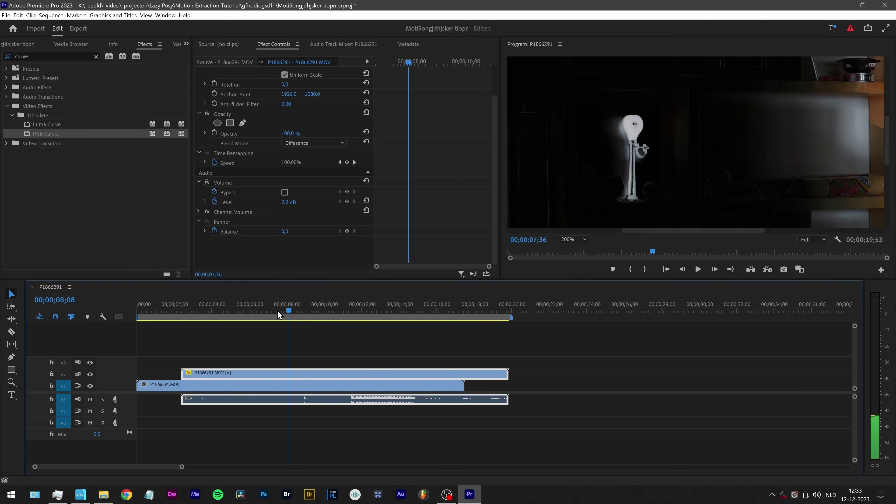
{"action": "mouse_move", "coordinate": [276, 310]}
{"action": "left_mouse_down"}
{"action": "mouse_move", "coordinate": [245, 314]}
{"action": "mouse_move", "coordinate": [301, 312]}
{"action": "mouse_move", "coordinate": [276, 314]}
{"action": "left_mouse_up"}
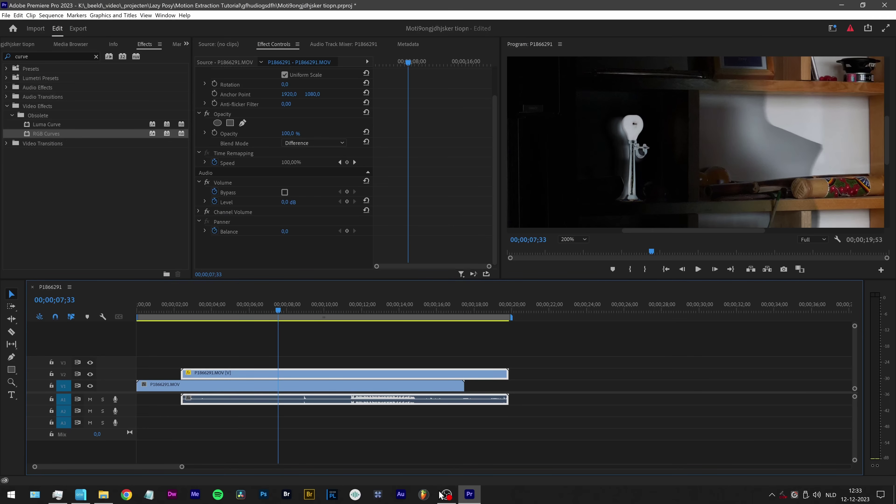
{"action": "left_click", "coordinate": [447, 494]}
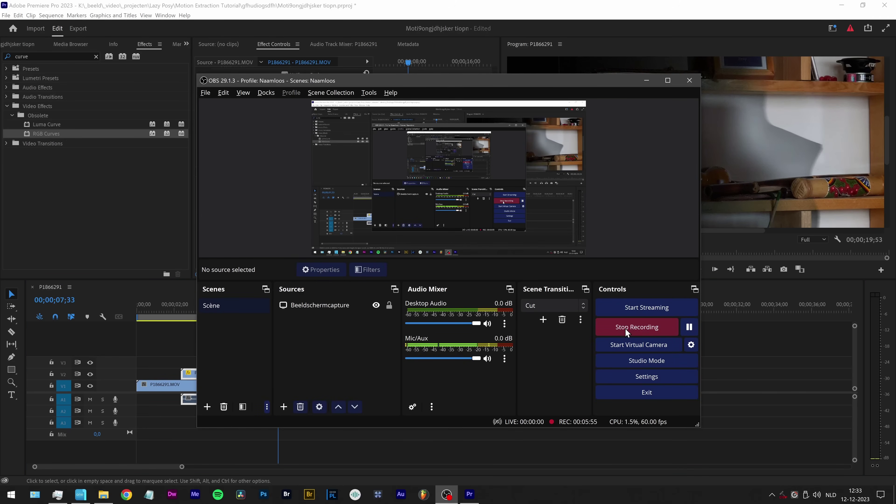